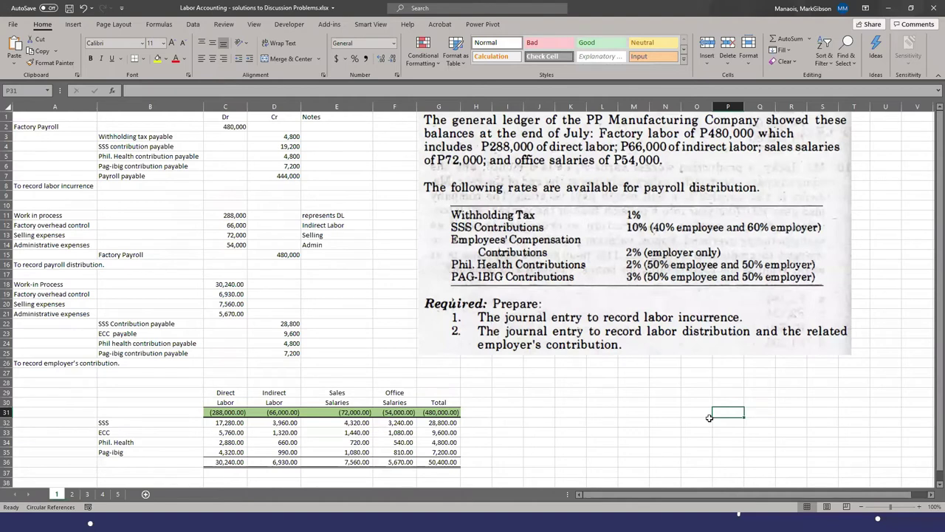
# Step: Move the Problem 2 picture into place beside the journal entries
pyautogui.moveTo(627, 288)
pyautogui.mouseDown()
pyautogui.moveTo(625, 319)
pyautogui.moveTo(625, 284)
pyautogui.mouseUp()
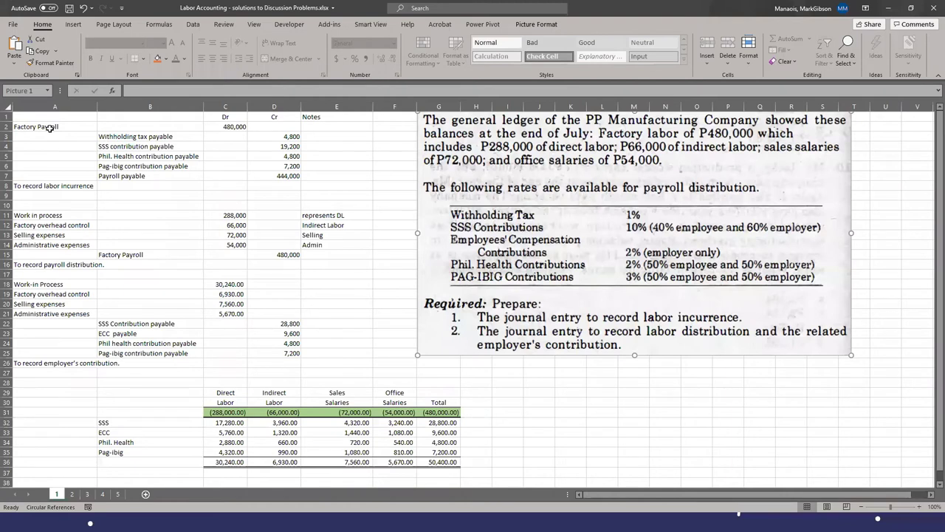
# Step: Deselect the Problem 2 picture to return to the worksheet cells
pyautogui.click(262, 137)
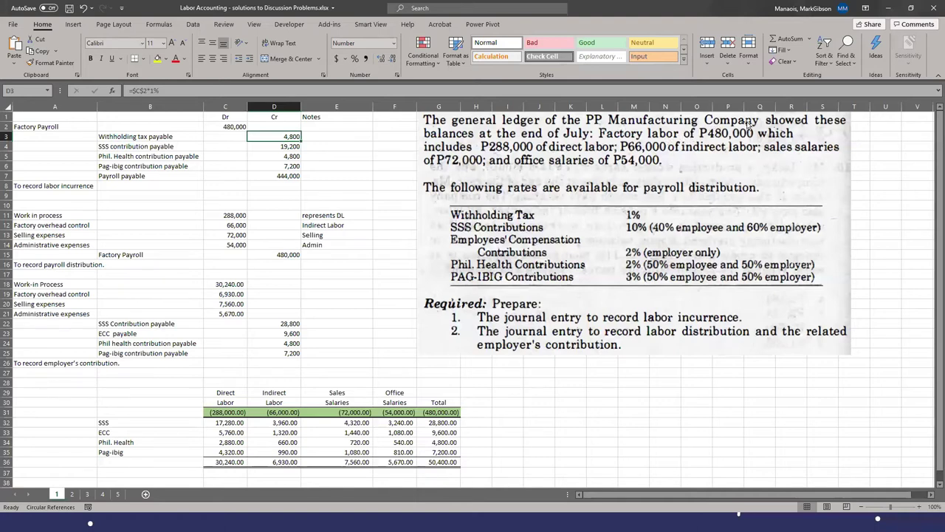
# Step: Make the Factory Payroll debit line A2:C2 purple
pyautogui.moveTo(46, 125); pyautogui.dragTo(221, 124)
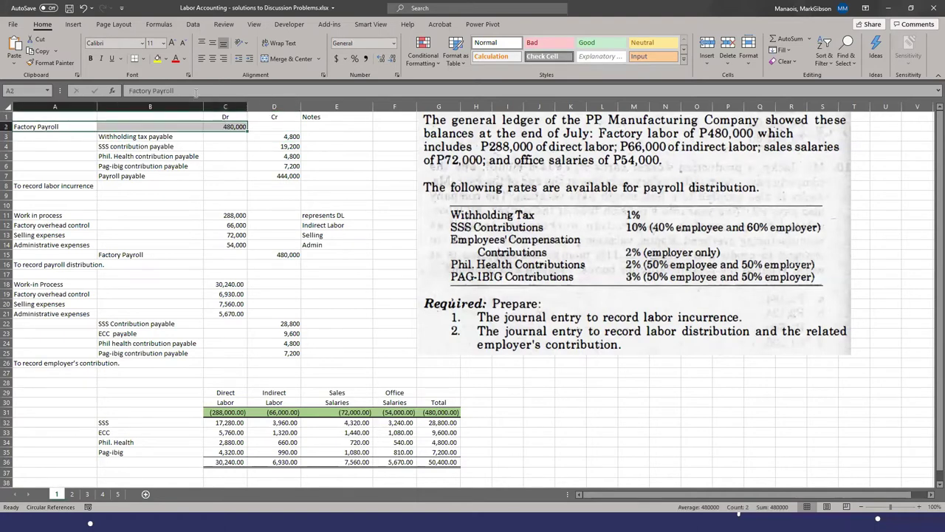
pyautogui.click(184, 58)
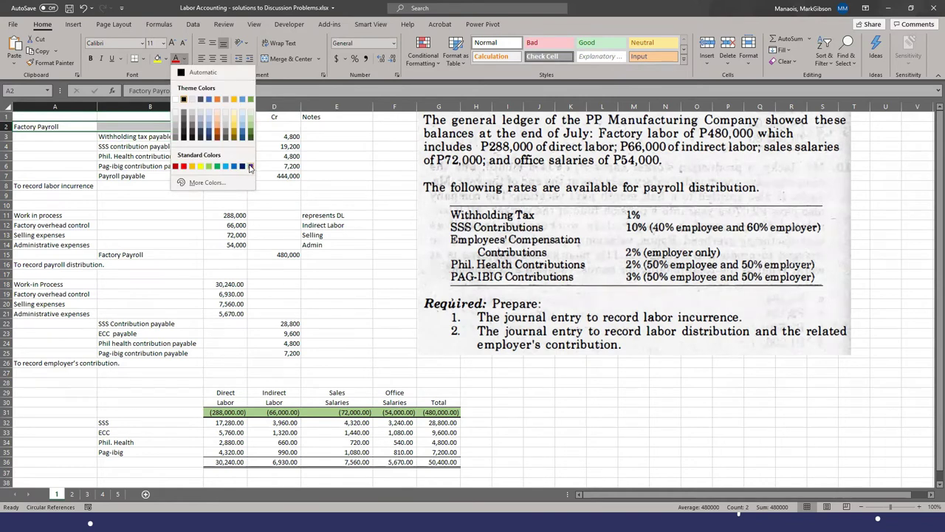
pyautogui.click(247, 167)
pyautogui.click(344, 215)
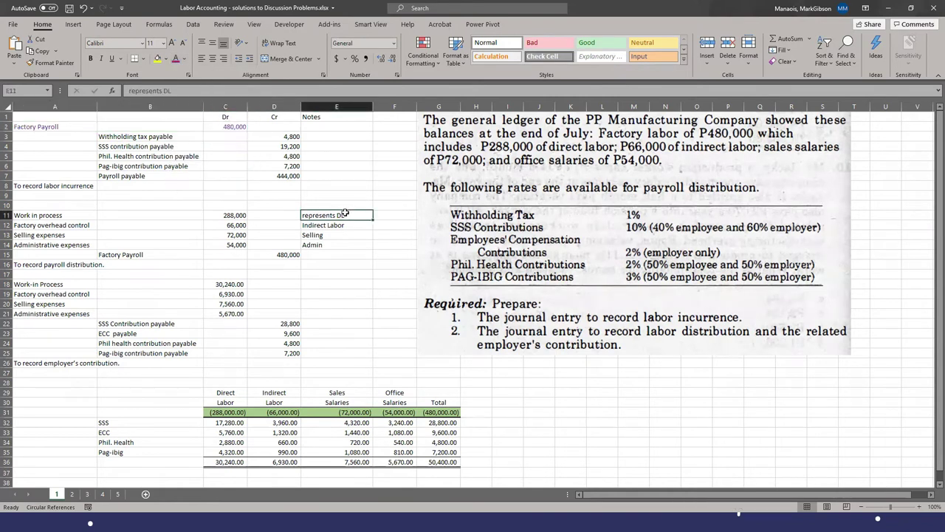
# Step: Check the 4,800 withholding tax and SSS credit formulas against the 480,000 payroll
pyautogui.click(147, 136)
pyautogui.click(280, 139)
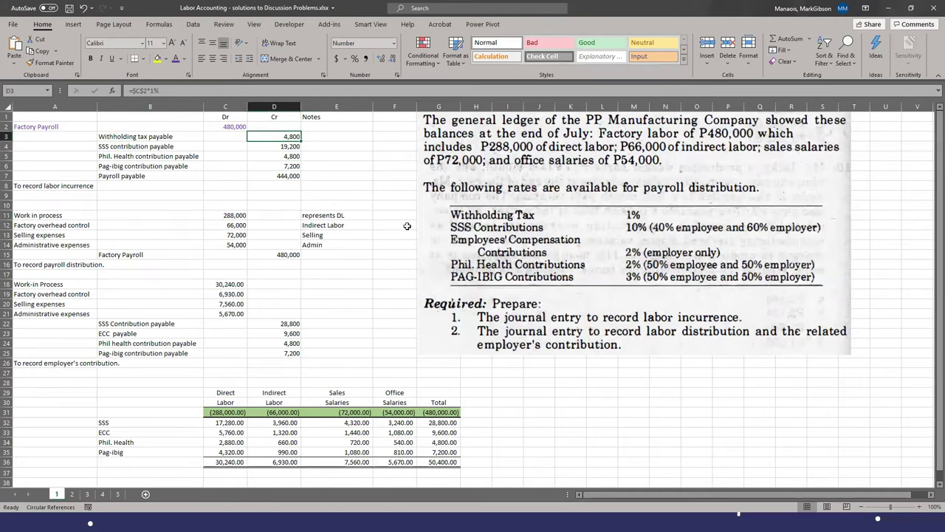
pyautogui.click(226, 127)
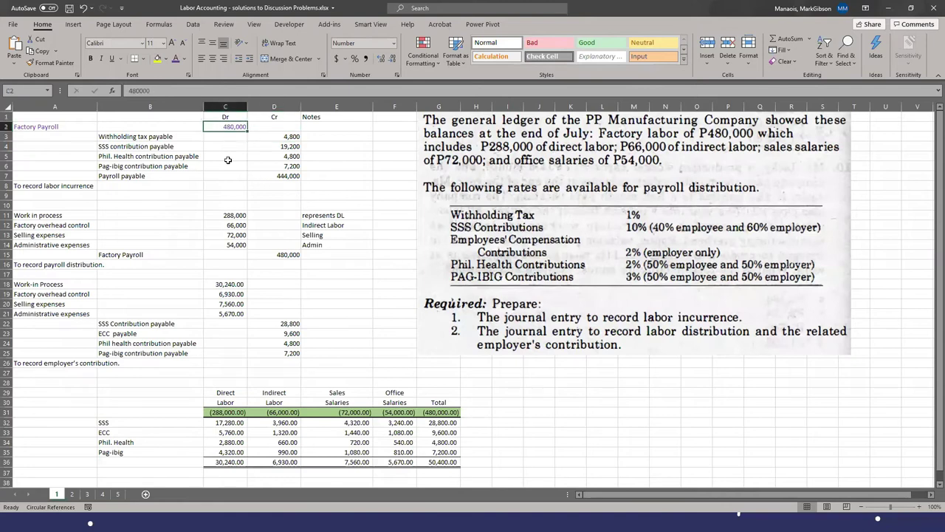
pyautogui.click(281, 138)
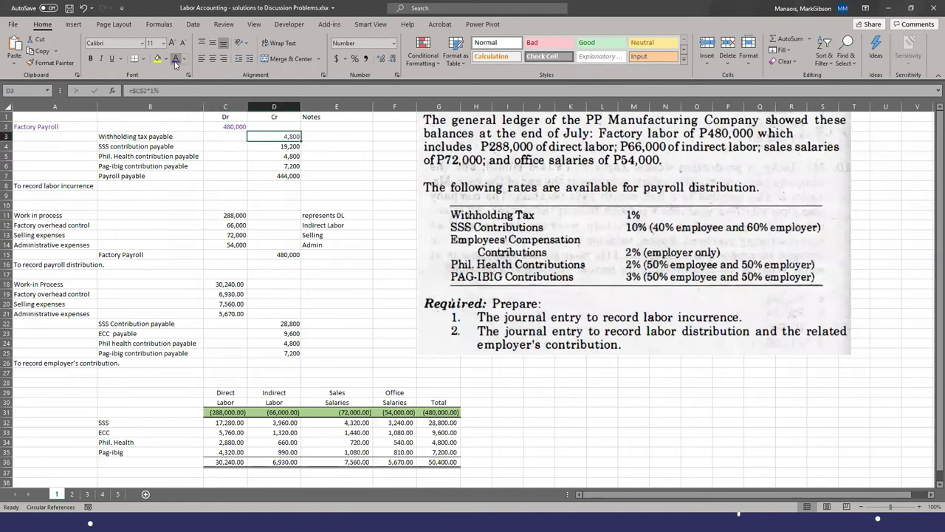
pyautogui.click(296, 147)
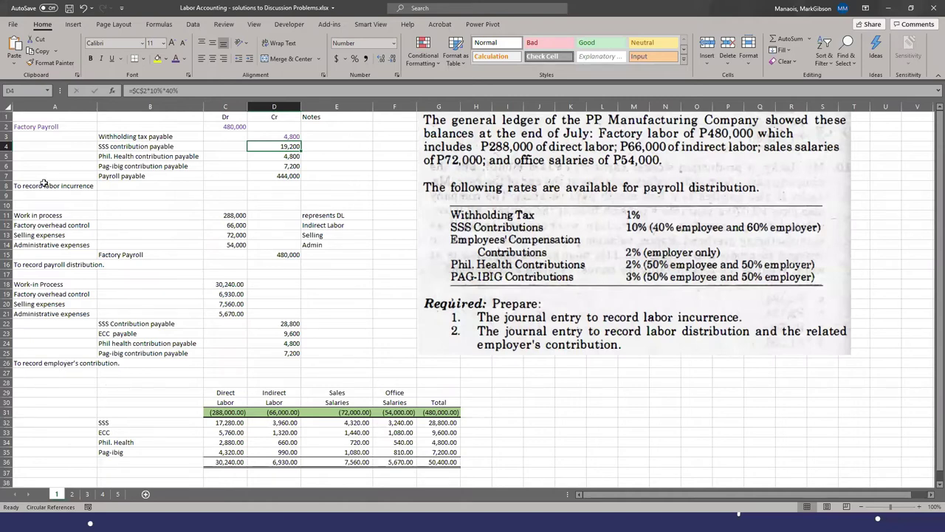
pyautogui.moveTo(35, 127); pyautogui.dragTo(319, 177)
# Step: Fill the labor incurrence entry A2:E8 yellow, then review the SSS and Phil. Health credit formulas
pyautogui.moveTo(71, 127); pyautogui.dragTo(322, 192)
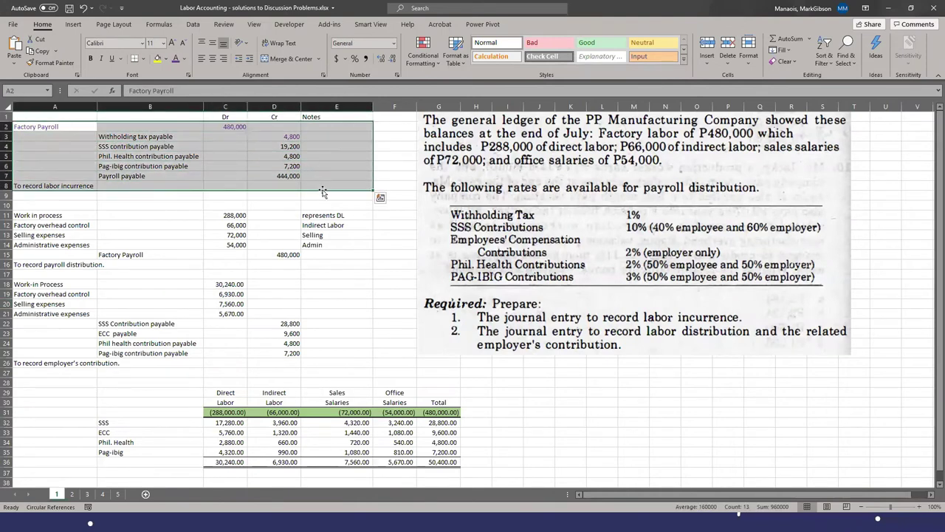
pyautogui.click(157, 60)
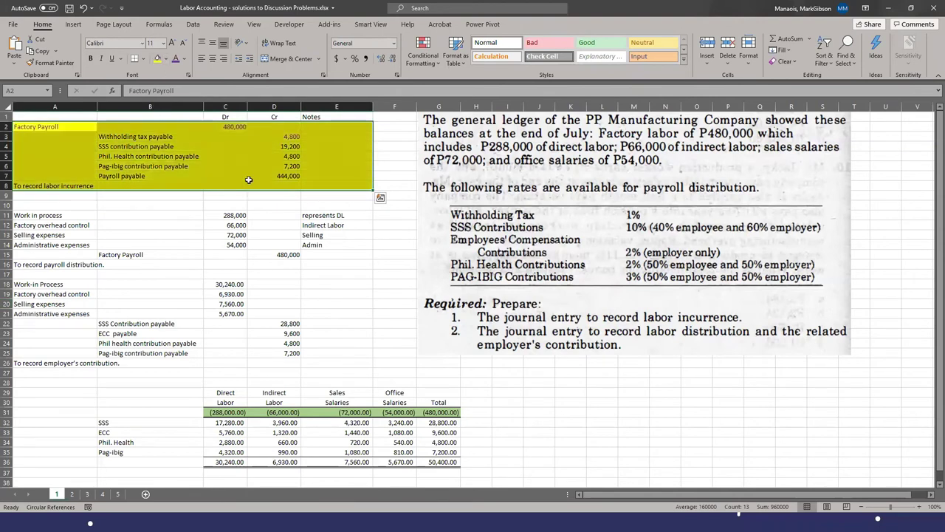
pyautogui.click(352, 273)
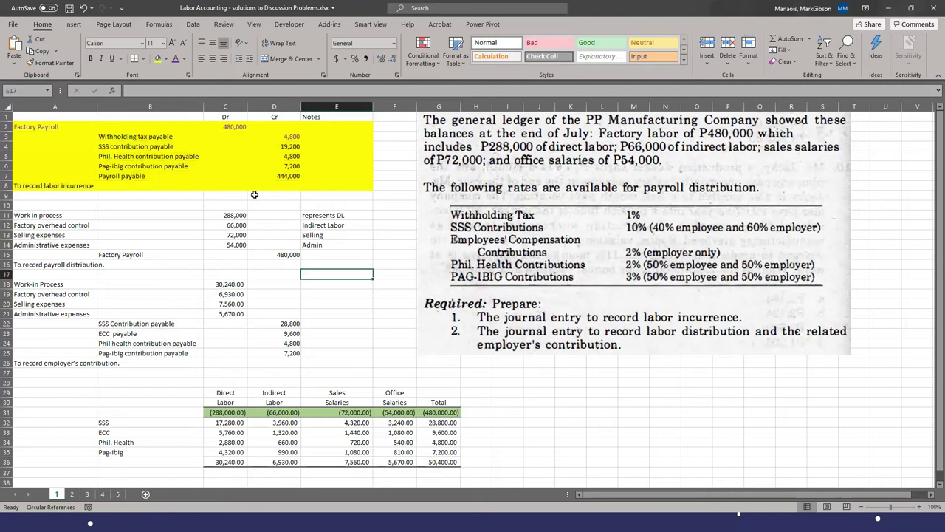
pyautogui.click(291, 148)
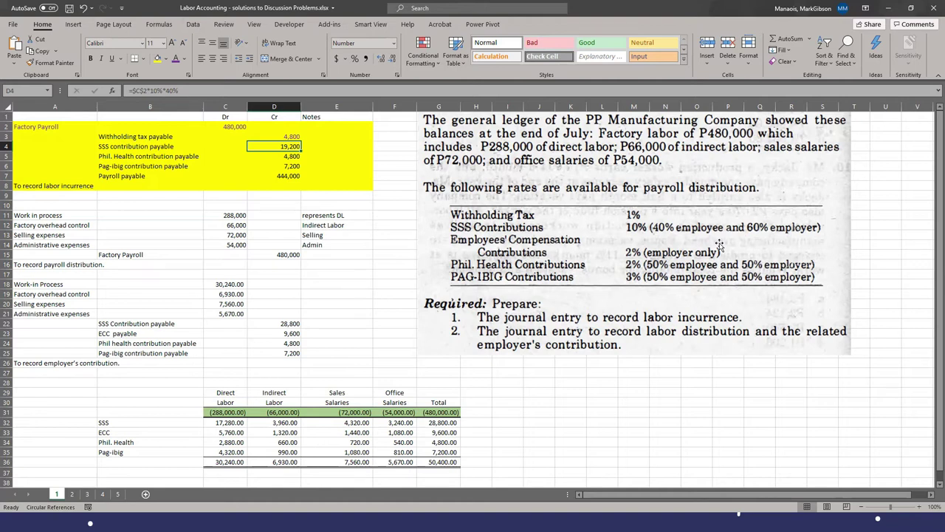
pyautogui.click(294, 155)
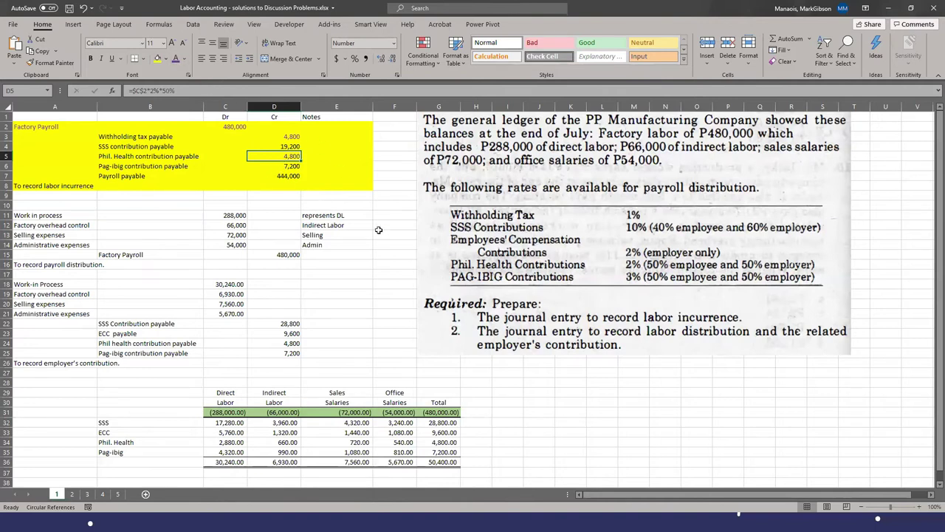
pyautogui.click(299, 167)
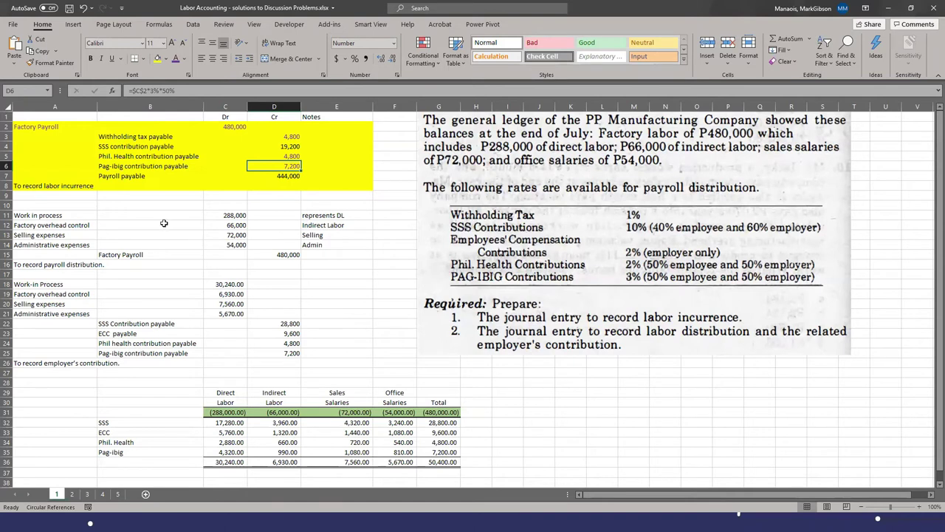
pyautogui.click(272, 176)
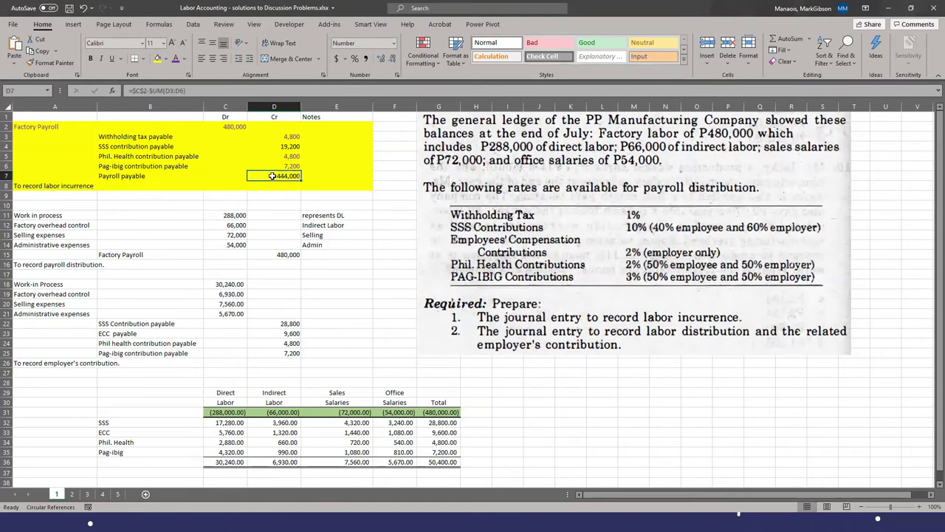
pyautogui.click(232, 127)
pyautogui.moveTo(281, 136); pyautogui.dragTo(279, 166)
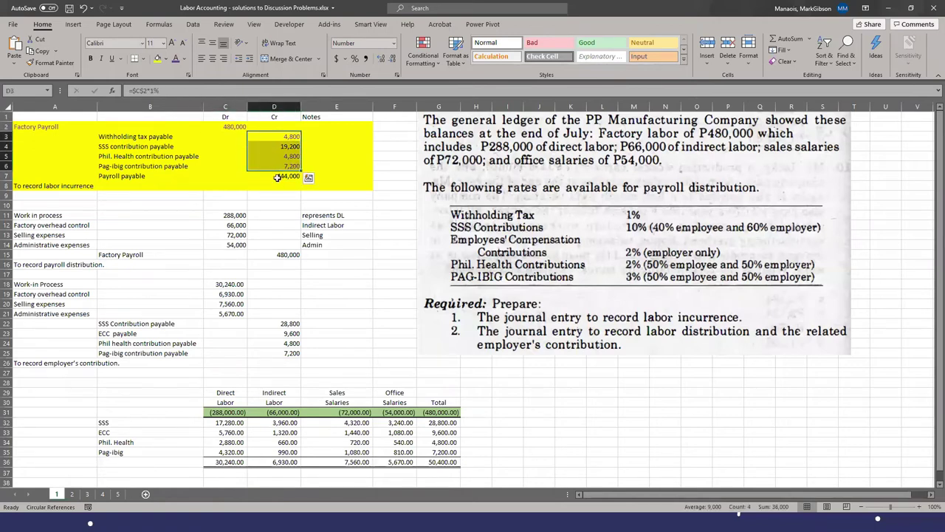
pyautogui.click(279, 175)
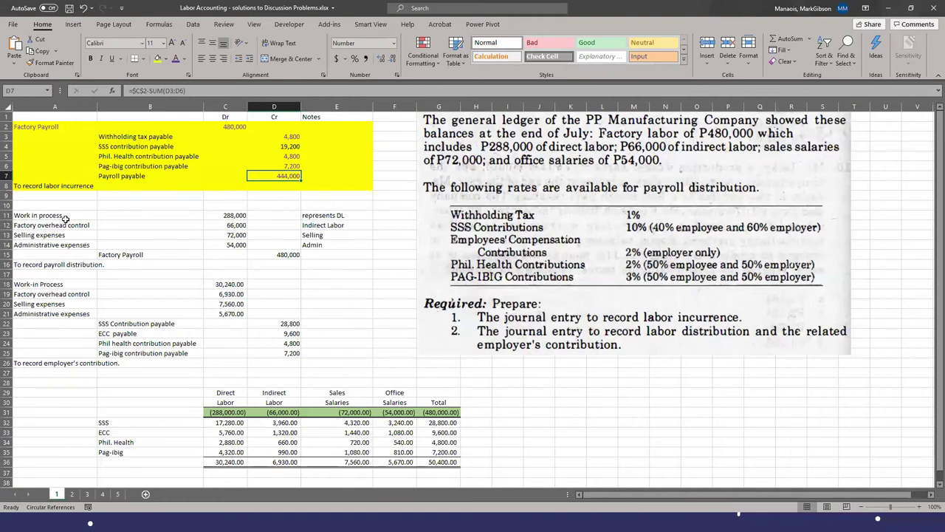
# Step: Fill the payroll distribution entry A11:E16 yellow
pyautogui.moveTo(41, 215); pyautogui.dragTo(337, 264)
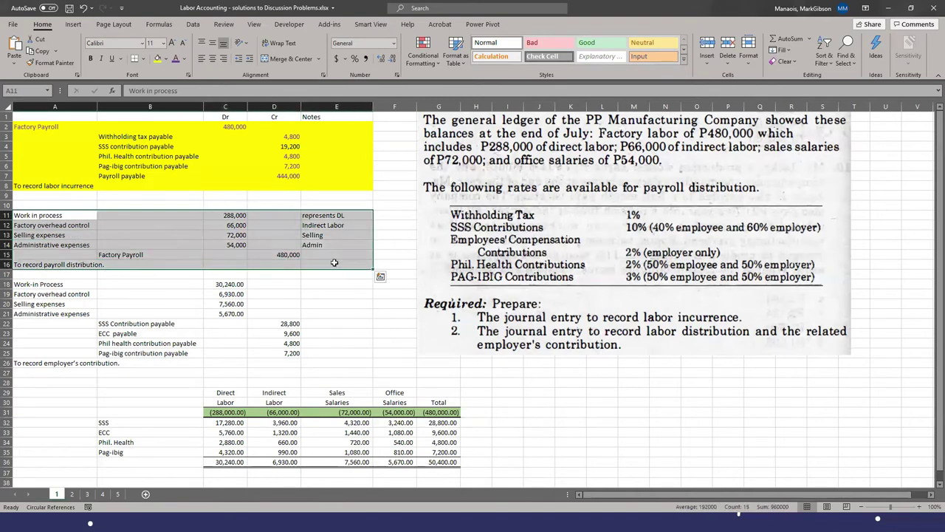
pyautogui.click(158, 59)
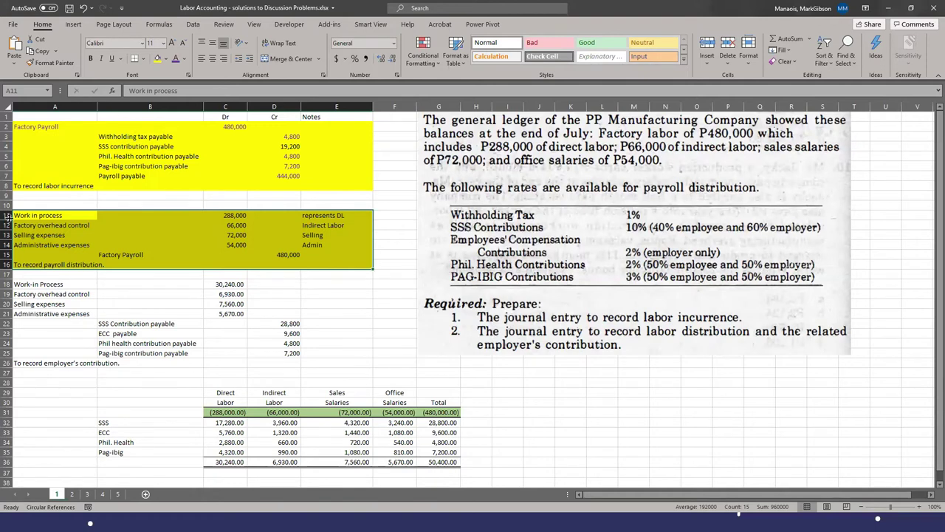
# Step: Review the distribution debits: 288,000 work in process, 66,000 indirect labor, 72,000 selling expenses
pyautogui.click(20, 215)
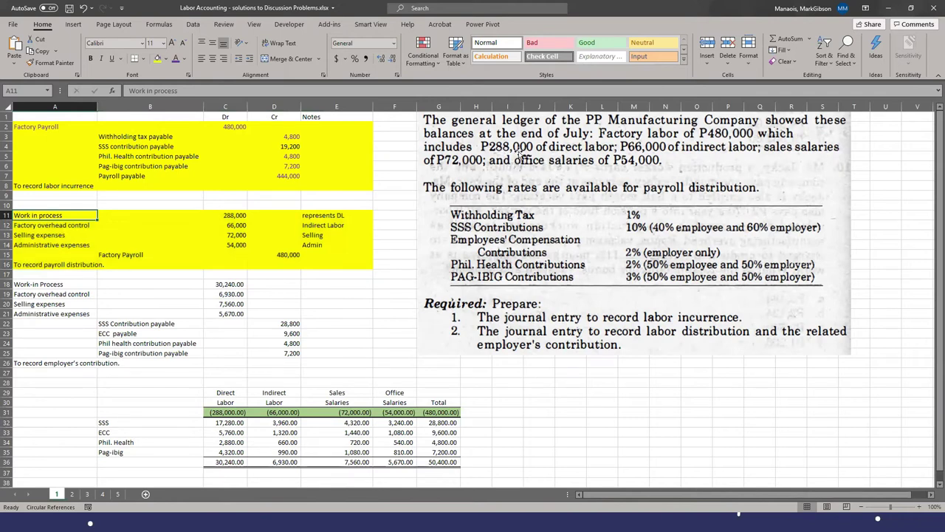
pyautogui.click(243, 214)
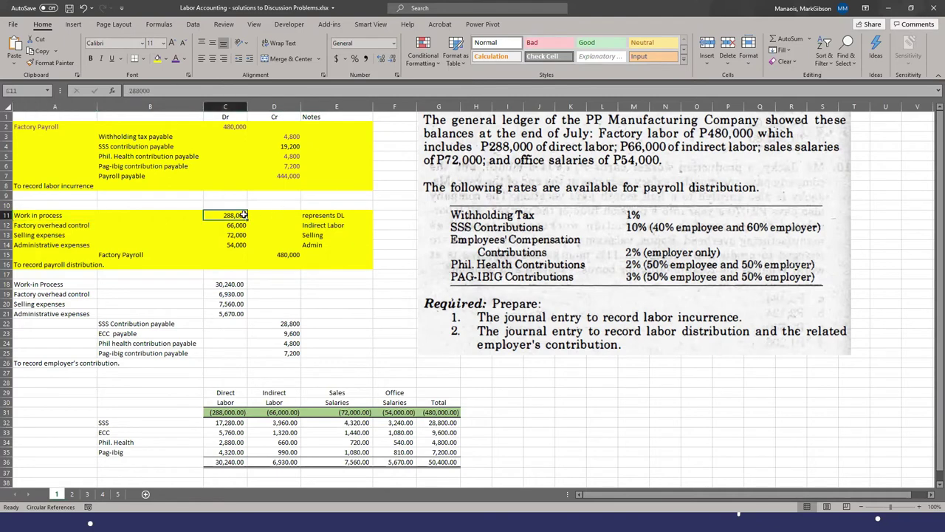
pyautogui.click(36, 227)
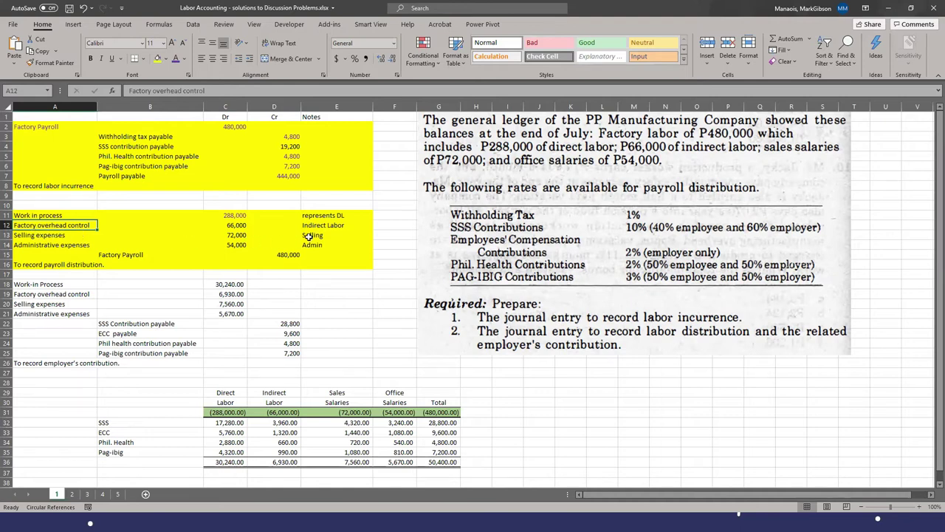
pyautogui.click(226, 224)
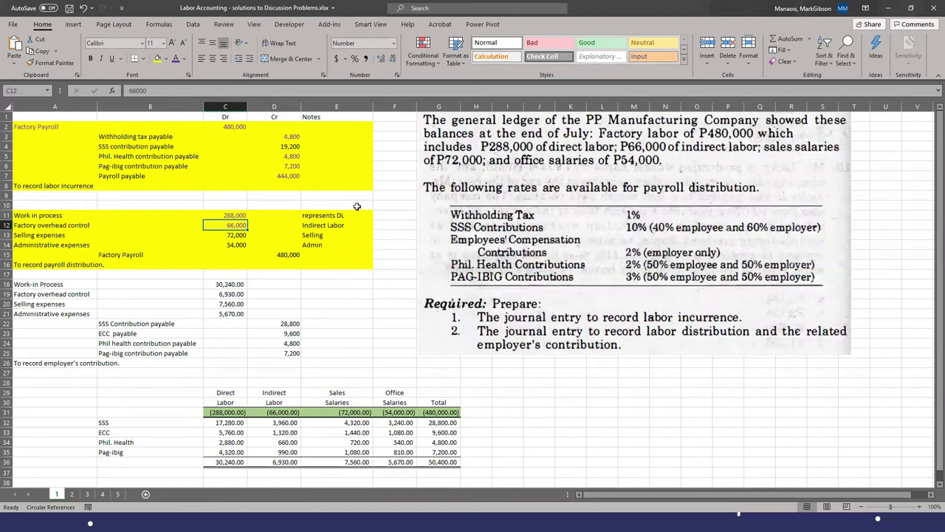
pyautogui.click(55, 234)
pyautogui.click(242, 234)
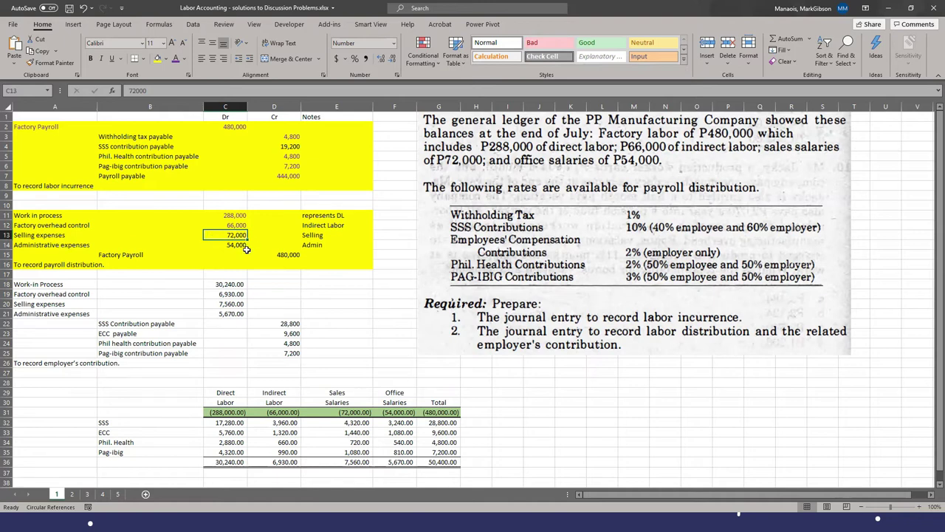
# Step: Add the Factory Payroll credit of 480,000 in B15 and D15 beneath the expense debits
pyautogui.moveTo(240, 235); pyautogui.dragTo(238, 245)
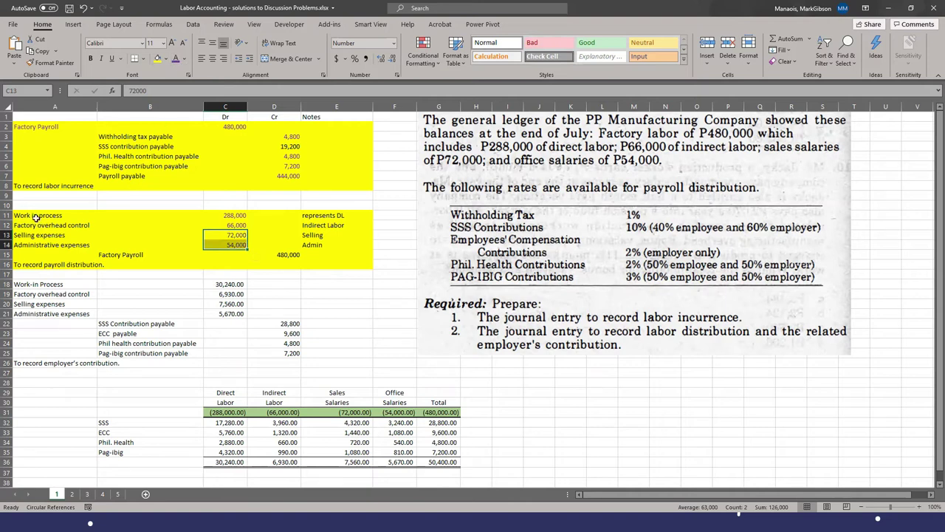
pyautogui.moveTo(27, 215); pyautogui.dragTo(28, 225)
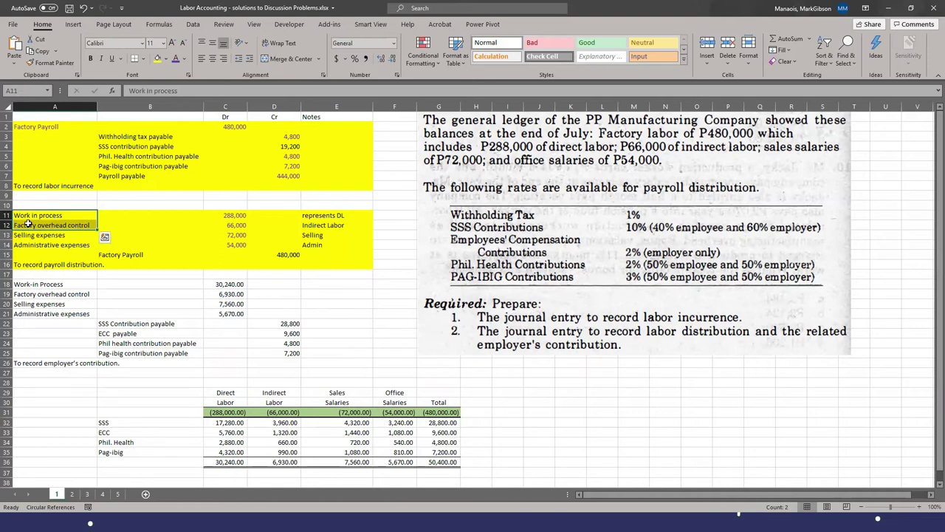
pyautogui.moveTo(39, 235); pyautogui.dragTo(38, 244)
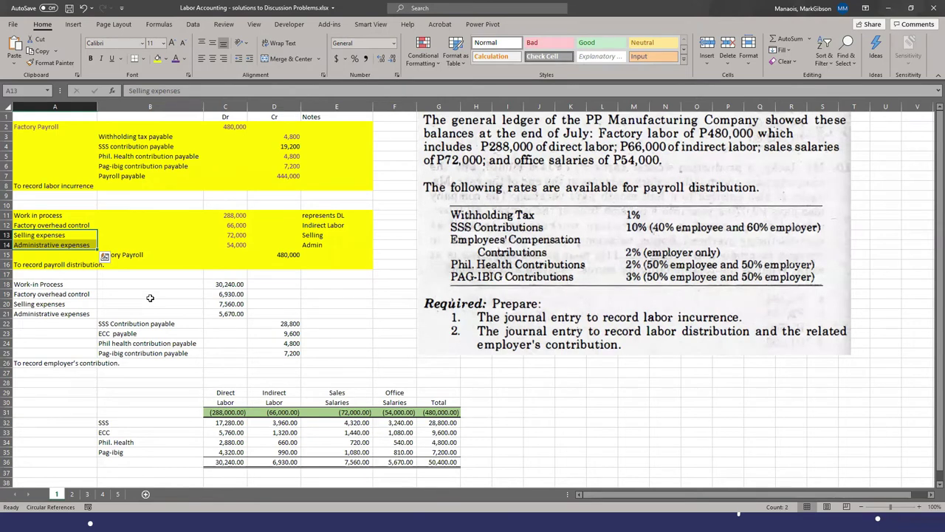
pyautogui.click(171, 293)
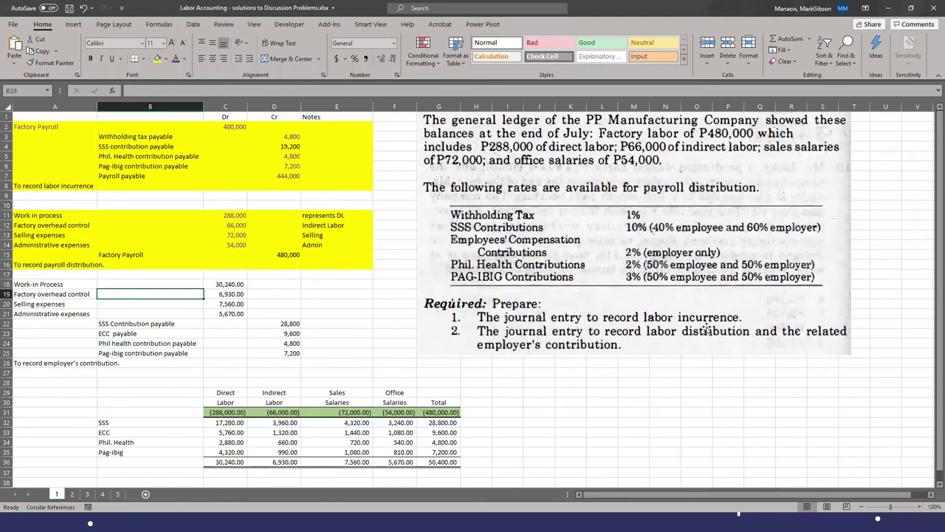
# Step: Fill the payroll distribution entry A11:E16 light blue
pyautogui.moveTo(33, 215); pyautogui.dragTo(347, 267)
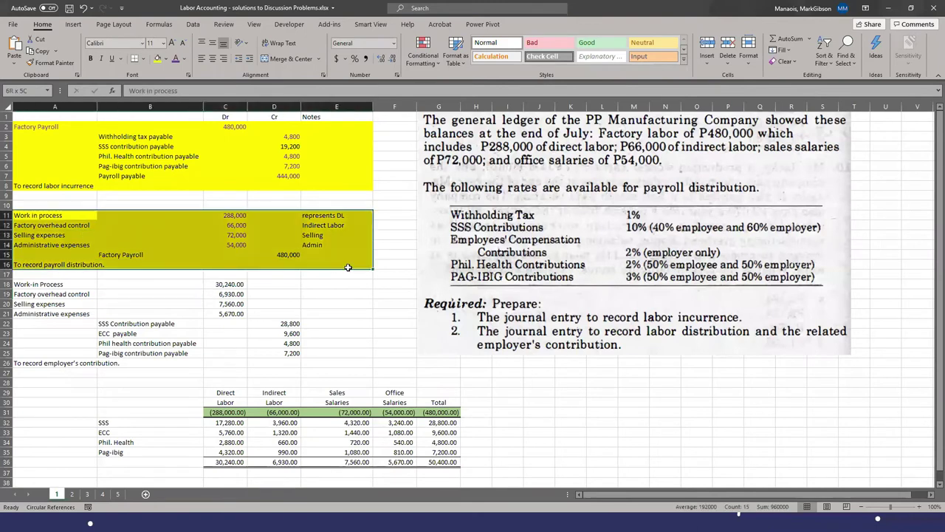
pyautogui.click(166, 59)
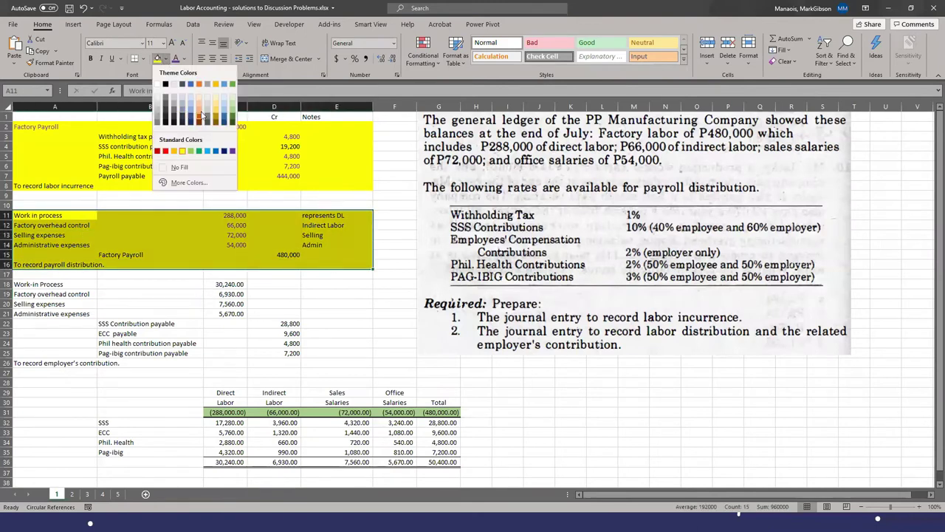
pyautogui.click(223, 104)
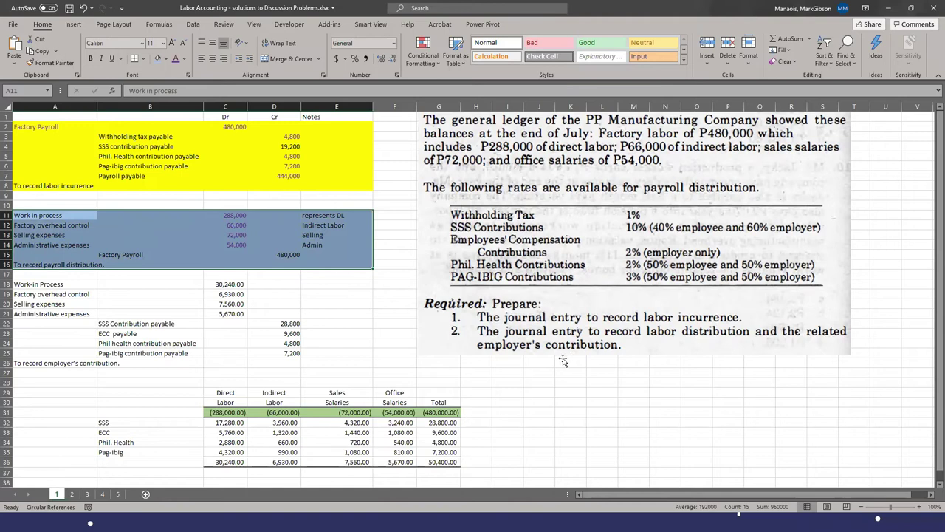
# Step: Fill the employer's contribution entry A18:E26 light gold
pyautogui.moveTo(20, 284); pyautogui.dragTo(273, 349)
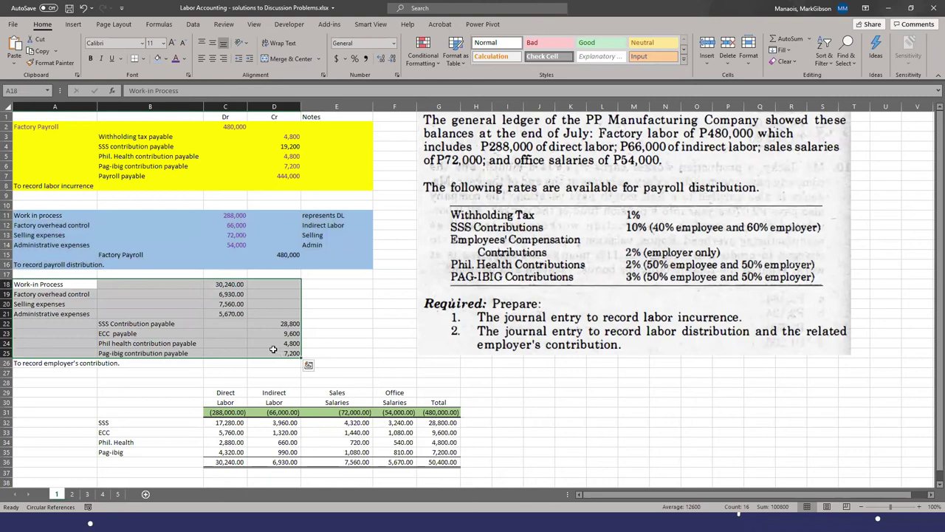
pyautogui.moveTo(30, 284); pyautogui.dragTo(322, 365)
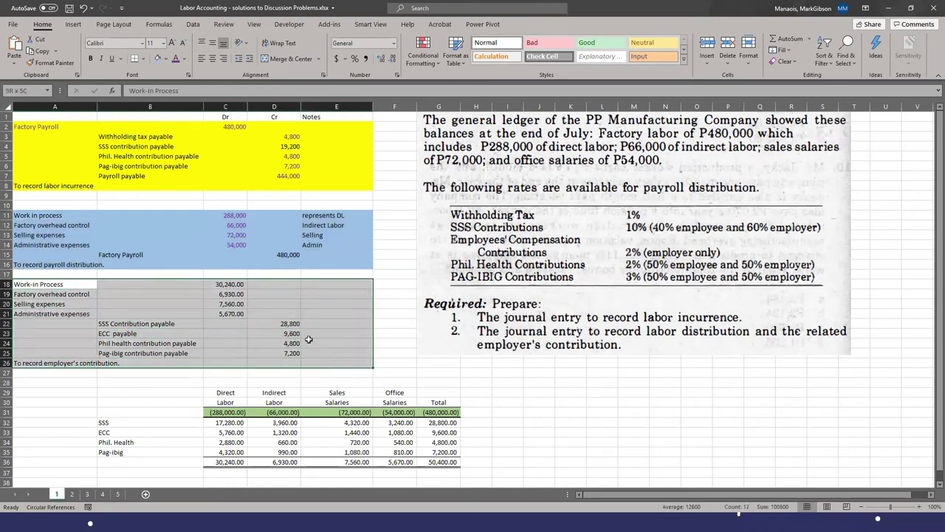
pyautogui.click(166, 59)
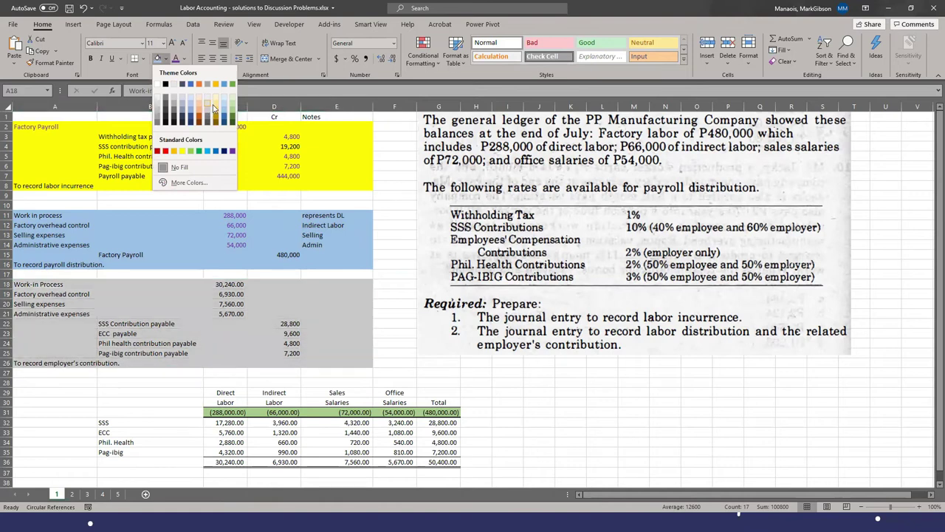
pyautogui.click(215, 100)
pyautogui.click(580, 401)
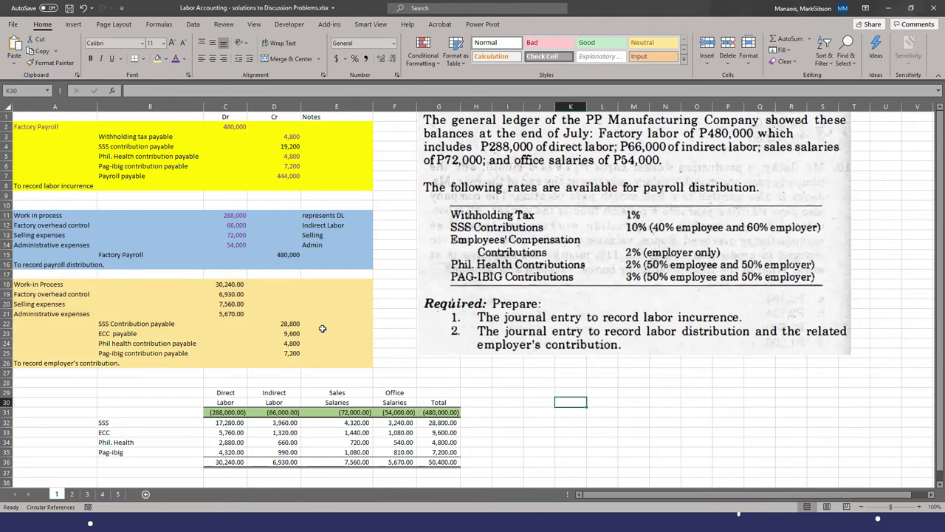
pyautogui.click(227, 425)
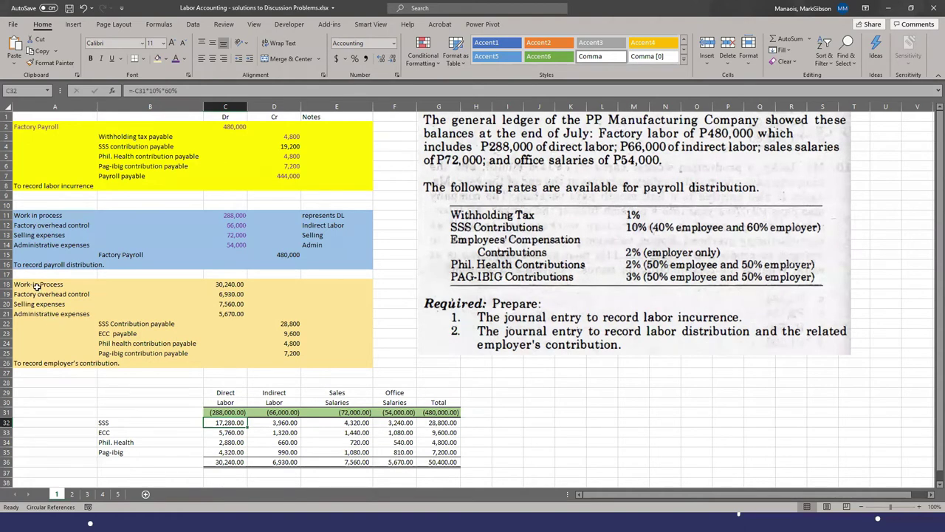
pyautogui.click(110, 256)
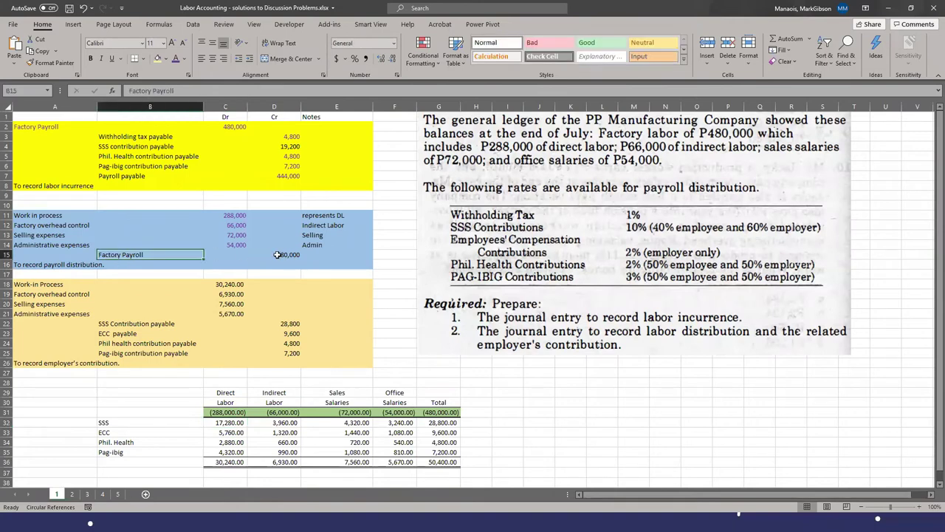
pyautogui.click(45, 126)
pyautogui.moveTo(46, 127); pyautogui.dragTo(228, 126)
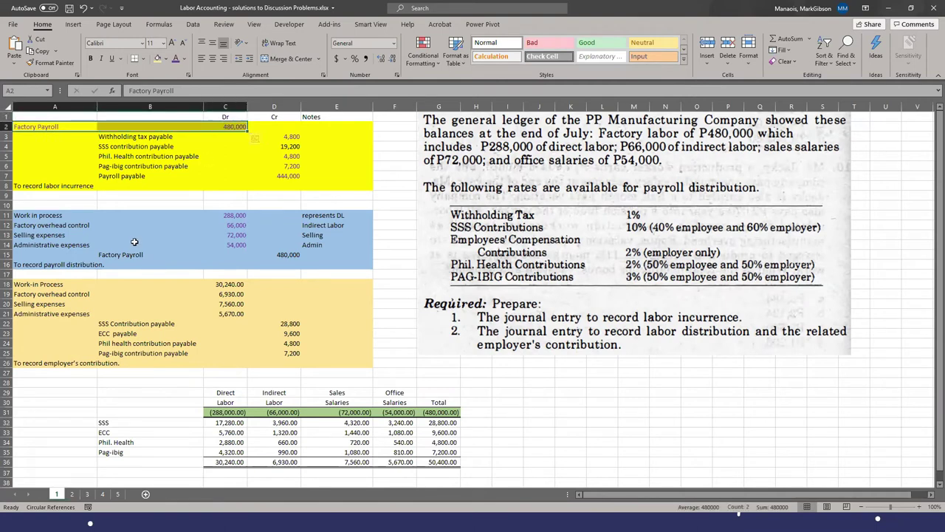
pyautogui.moveTo(126, 254); pyautogui.dragTo(287, 254)
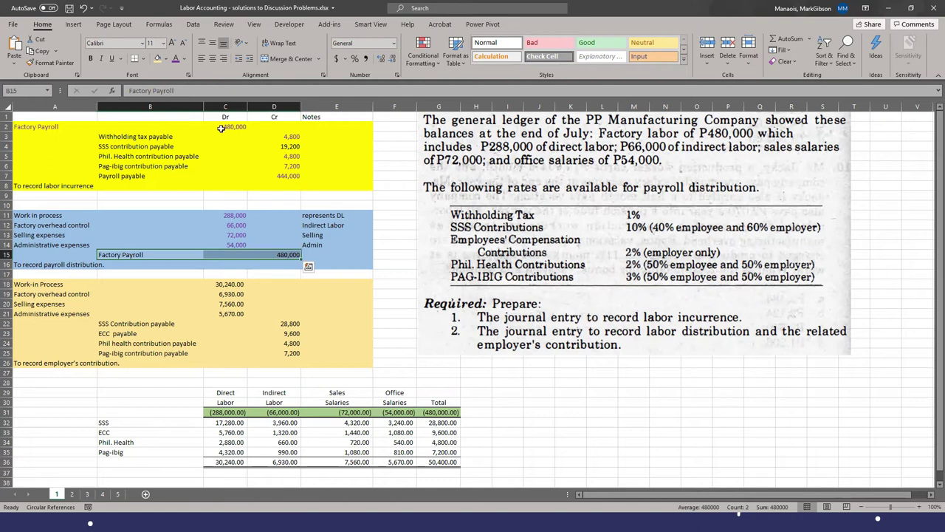
pyautogui.click(221, 128)
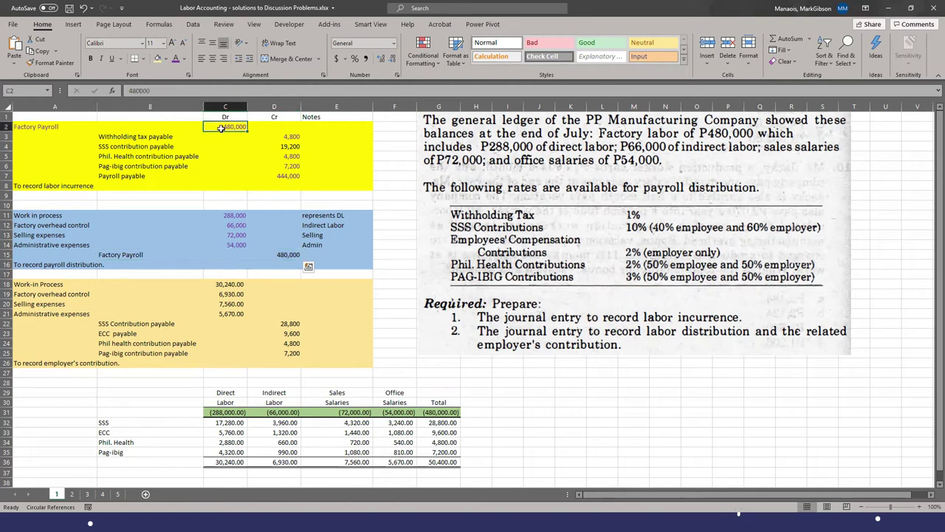
pyautogui.click(288, 259)
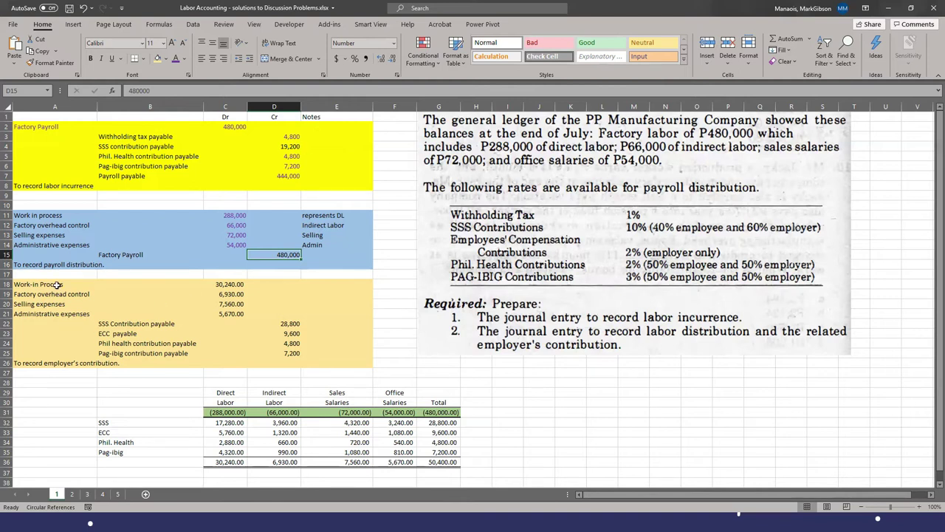
pyautogui.moveTo(58, 284); pyautogui.dragTo(54, 313)
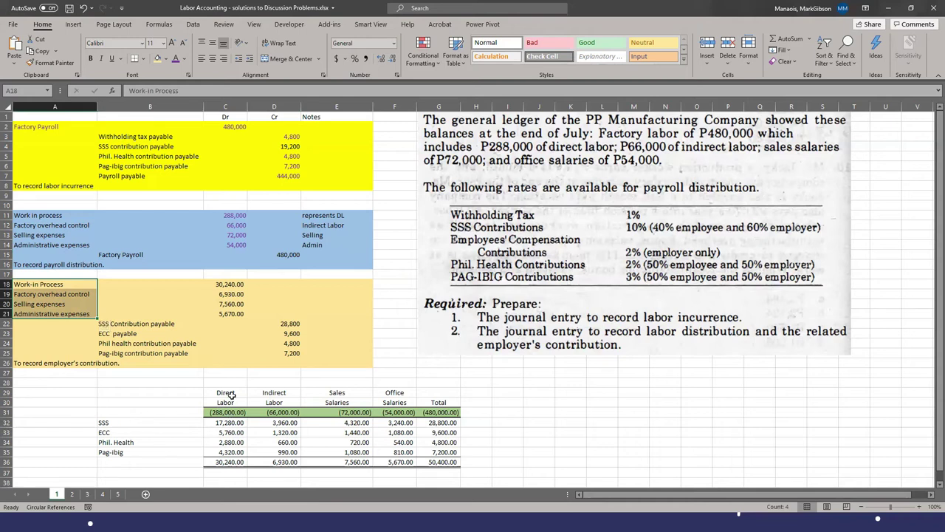
pyautogui.click(141, 412)
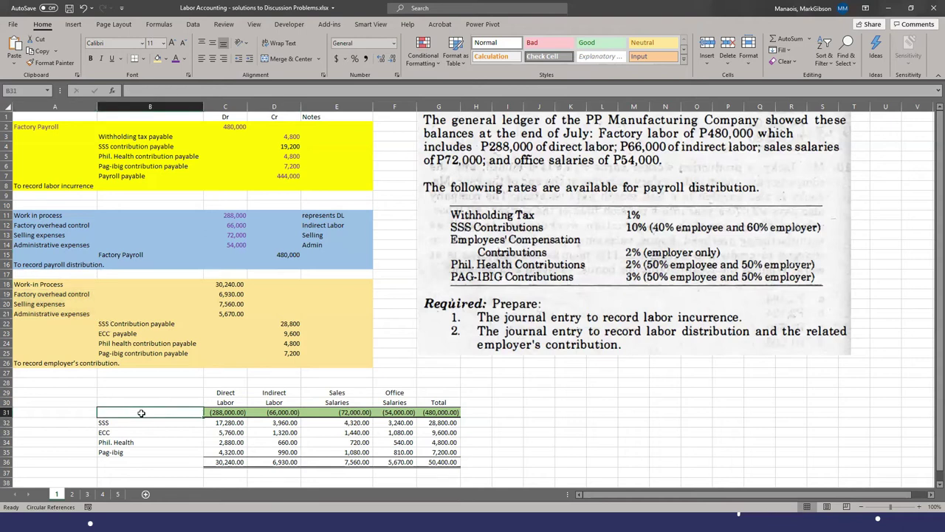
# Step: Enter the label 'Factory payroll' in B31 of the distribution table
pyautogui.write('Factory payroll')
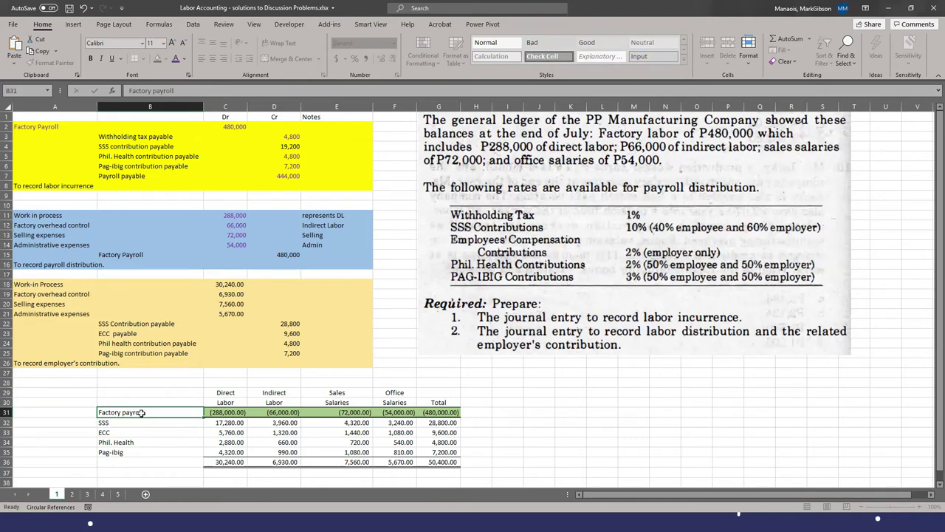
pyautogui.press('Return')
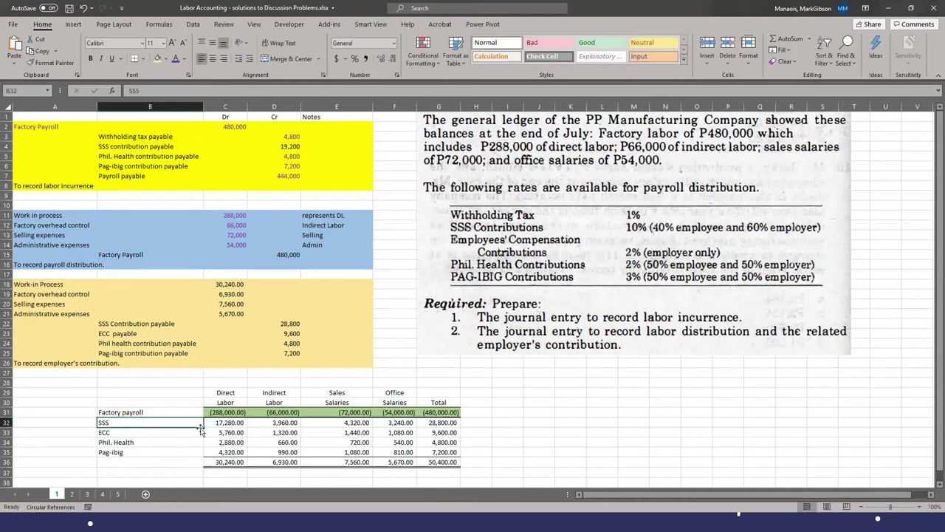
pyautogui.click(233, 413)
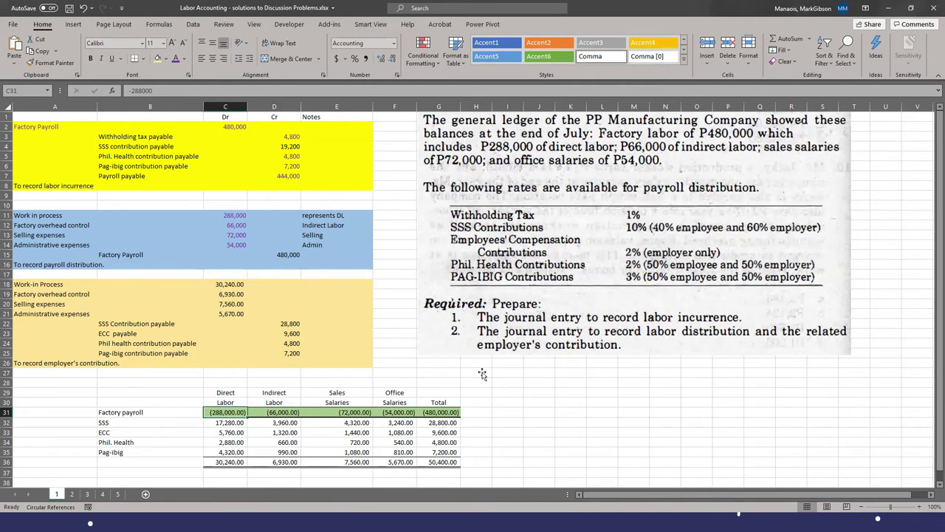
# Step: Check the row 31 amounts and total formula, then turn the SSS total in G32 purple
pyautogui.click(358, 412)
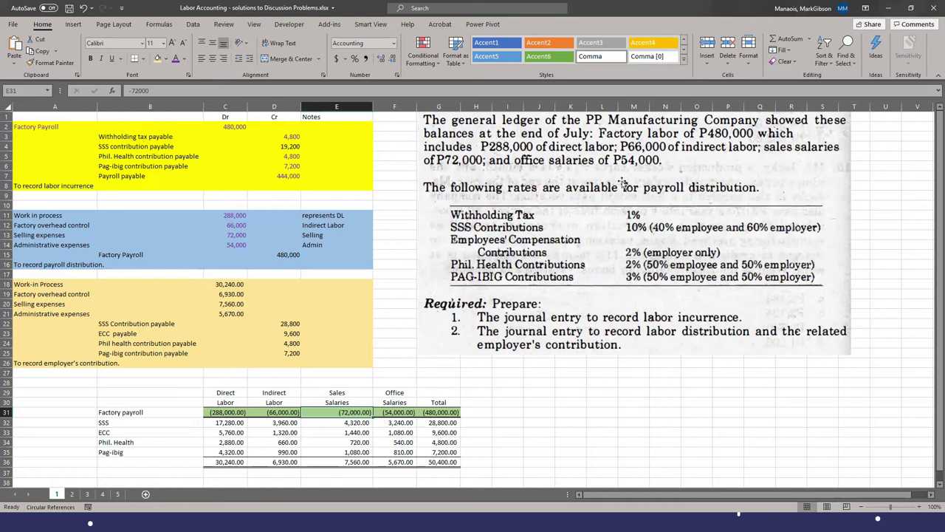
pyautogui.click(438, 414)
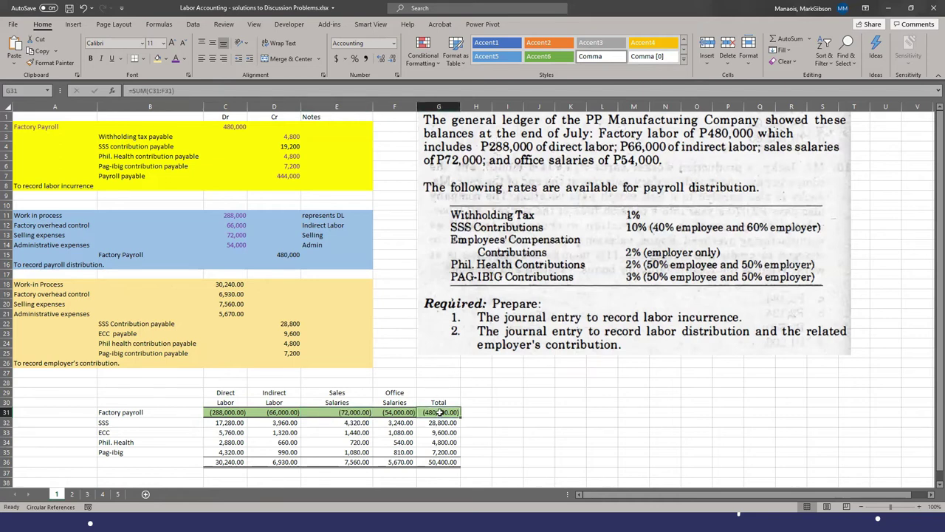
pyautogui.click(216, 412)
pyautogui.moveTo(218, 413); pyautogui.dragTo(447, 415)
pyautogui.click(449, 414)
pyautogui.click(218, 424)
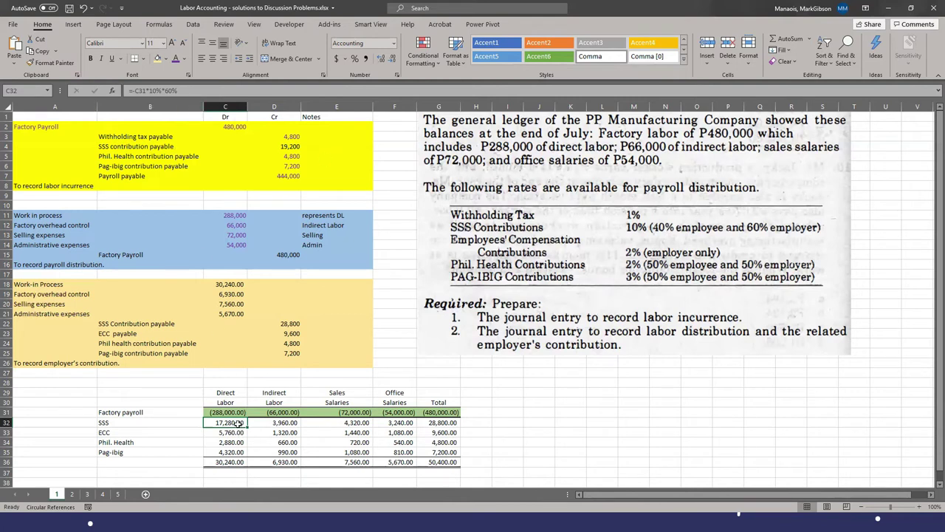
pyautogui.click(431, 422)
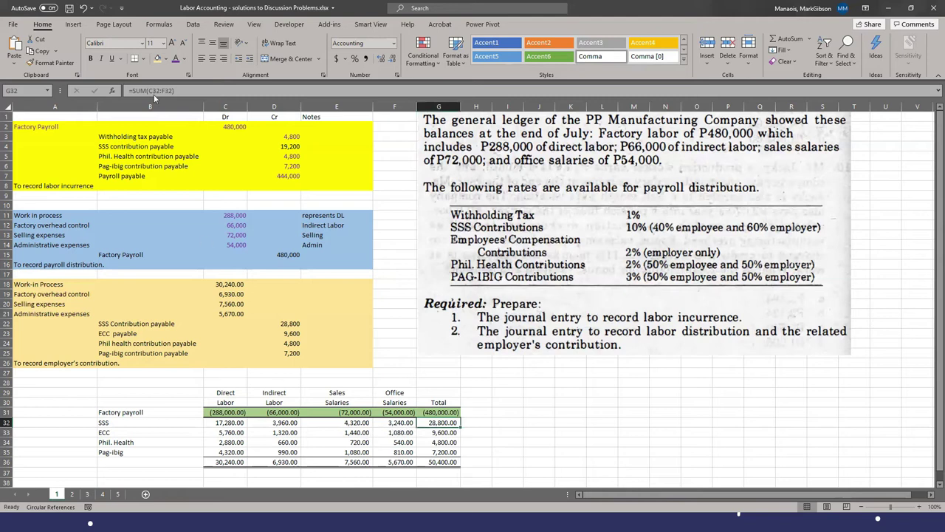
pyautogui.click(175, 57)
# Step: Check the ECC and Phil. Health row formulas and turn the G34 total purple
pyautogui.click(223, 433)
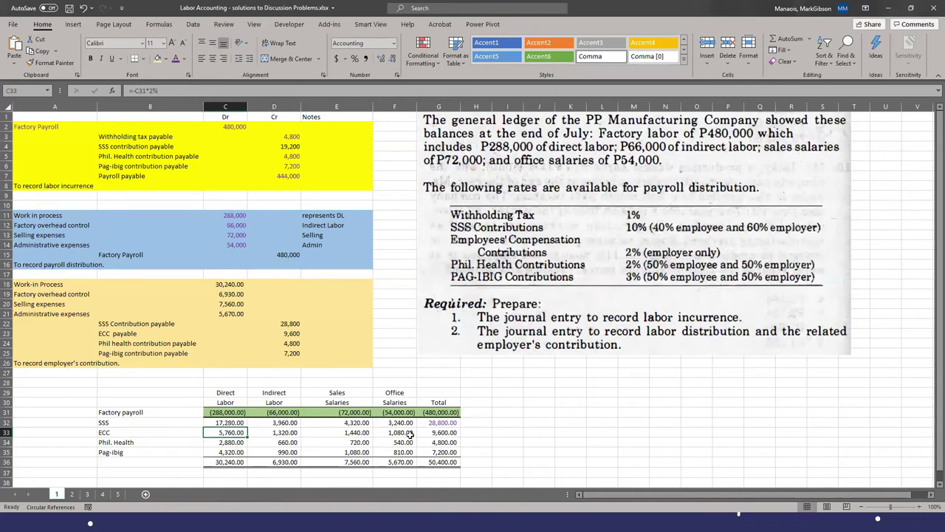
pyautogui.click(440, 434)
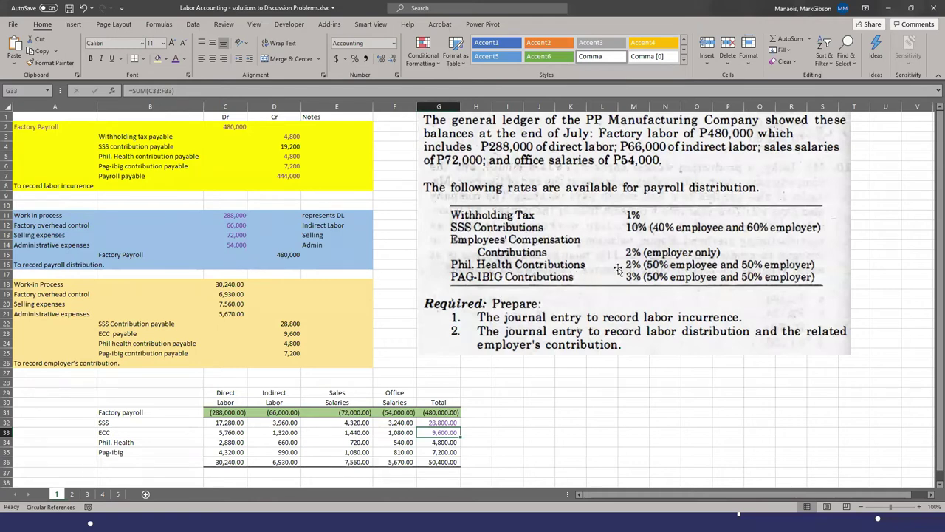
pyautogui.click(235, 445)
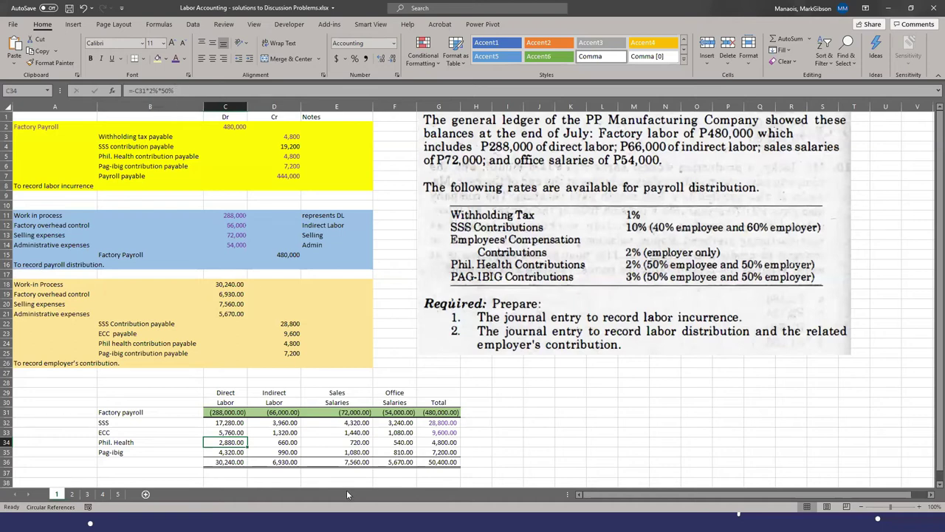
pyautogui.click(286, 443)
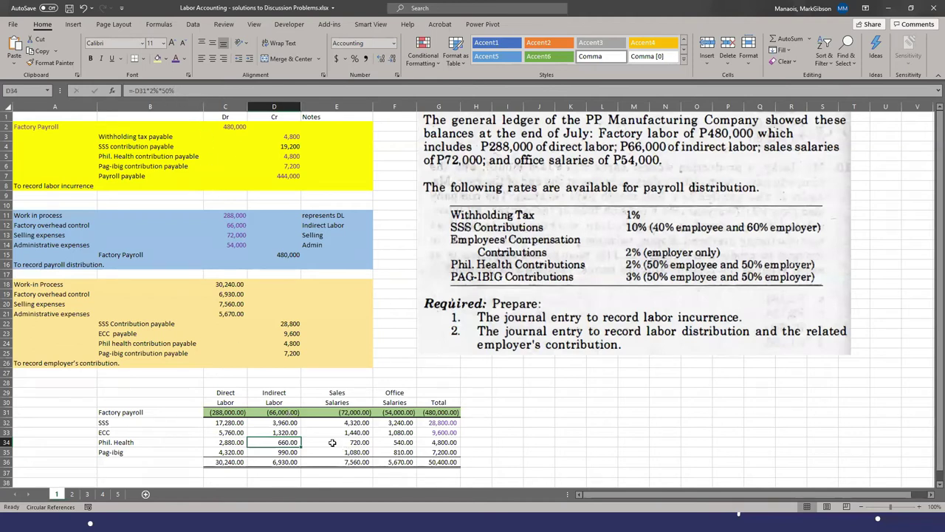
pyautogui.moveTo(332, 442); pyautogui.dragTo(405, 443)
pyautogui.click(439, 442)
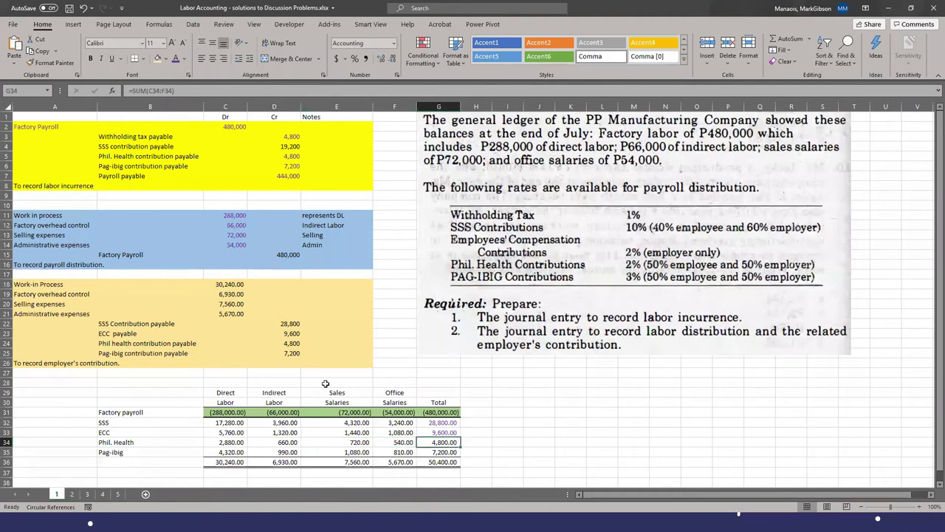
pyautogui.click(176, 64)
pyautogui.click(910, 8)
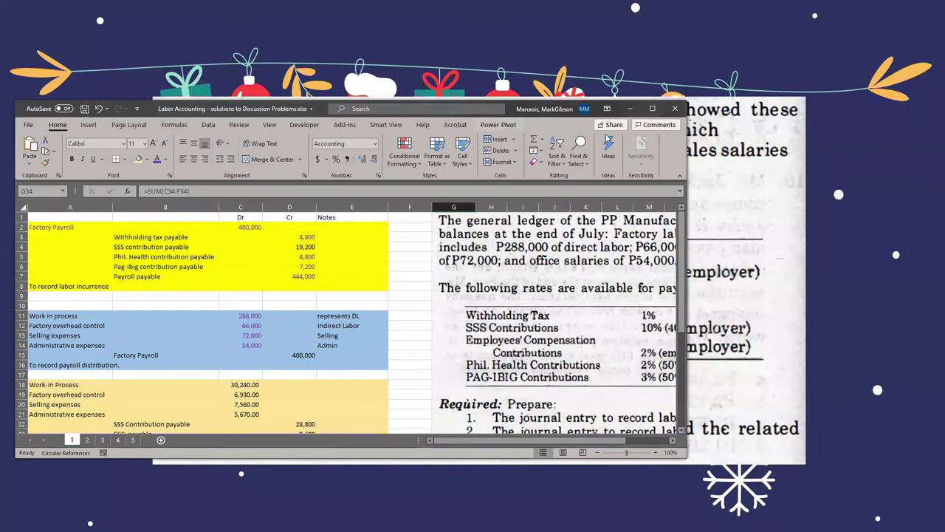
pyautogui.press('super+Up')
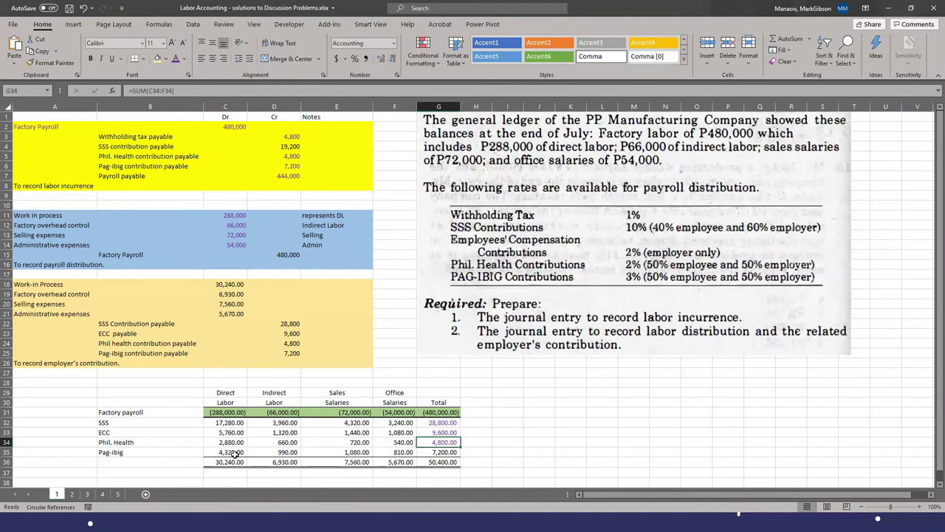
pyautogui.click(431, 454)
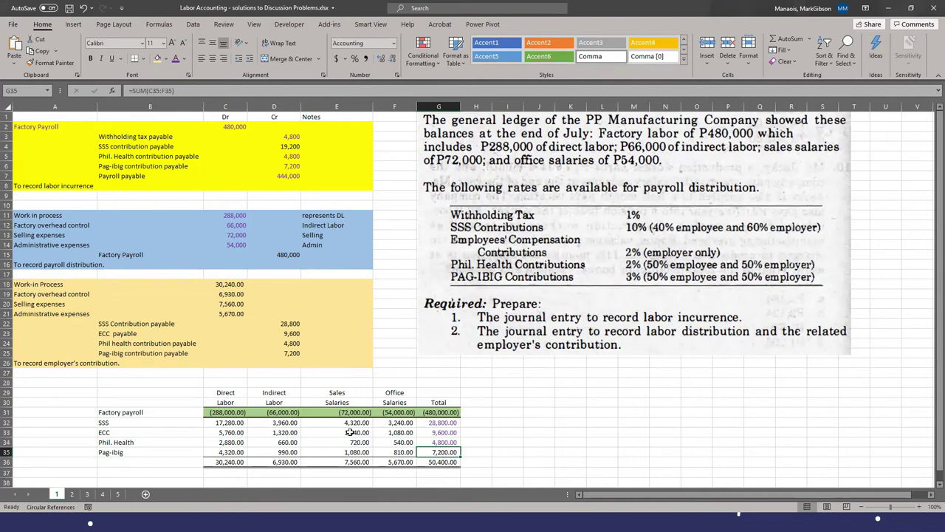
pyautogui.click(175, 59)
pyautogui.click(57, 284)
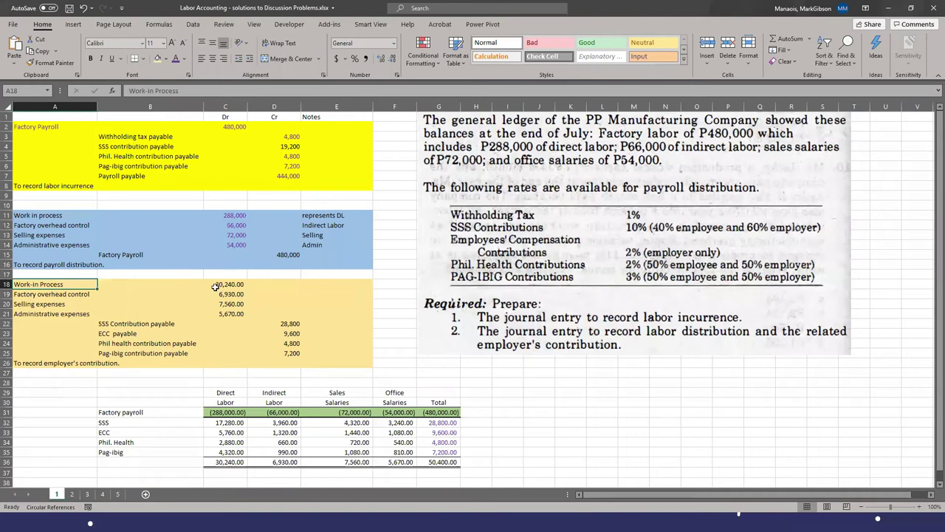
pyautogui.click(230, 463)
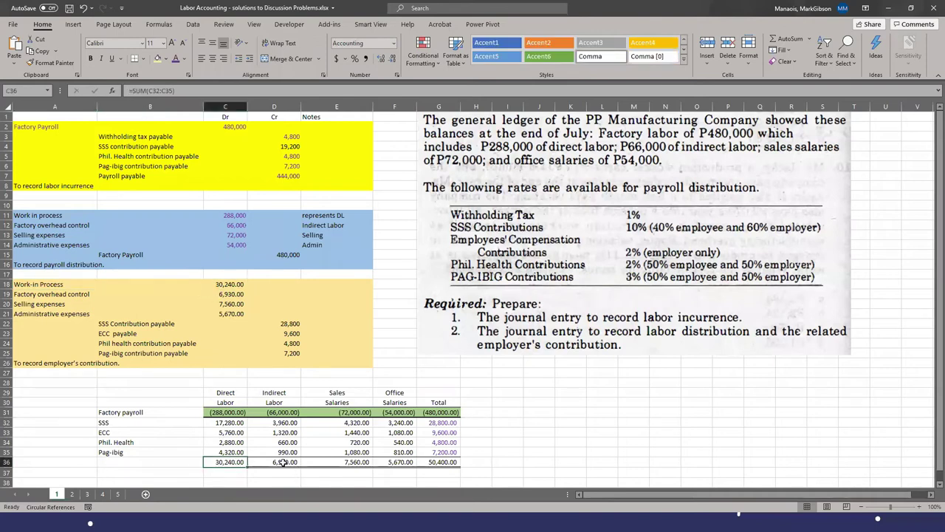
pyautogui.moveTo(223, 425); pyautogui.dragTo(220, 453)
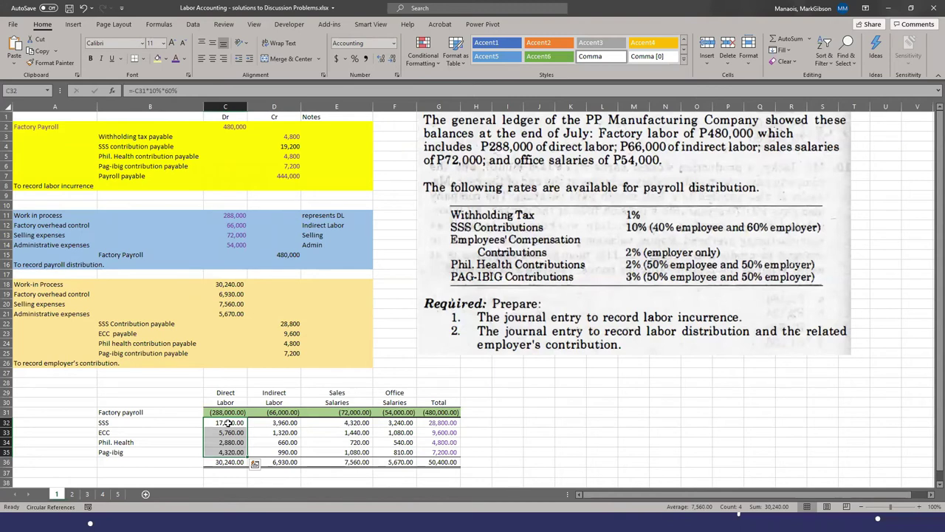
pyautogui.click(231, 462)
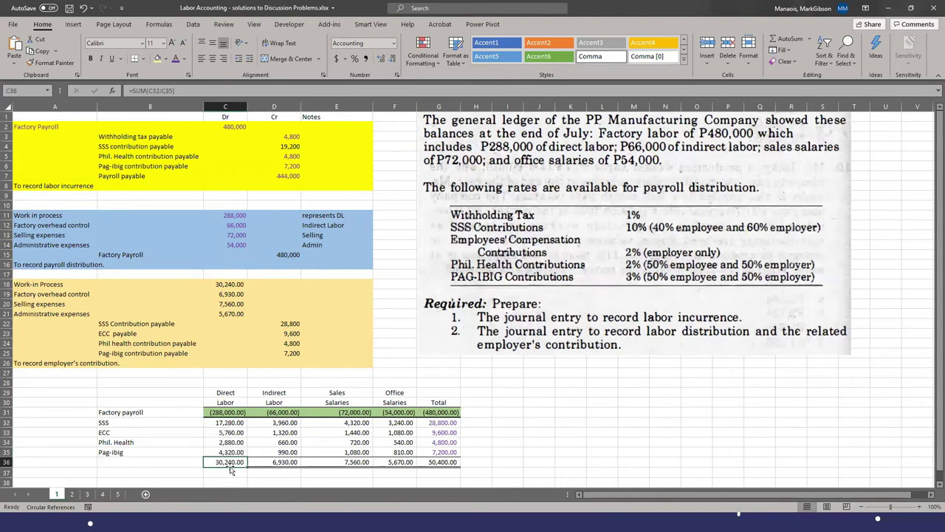
pyautogui.click(223, 284)
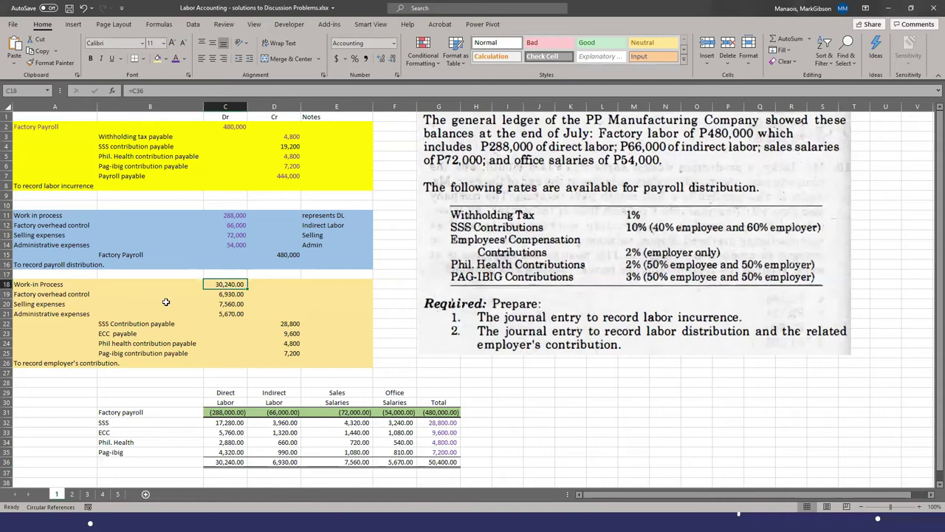
pyautogui.click(293, 463)
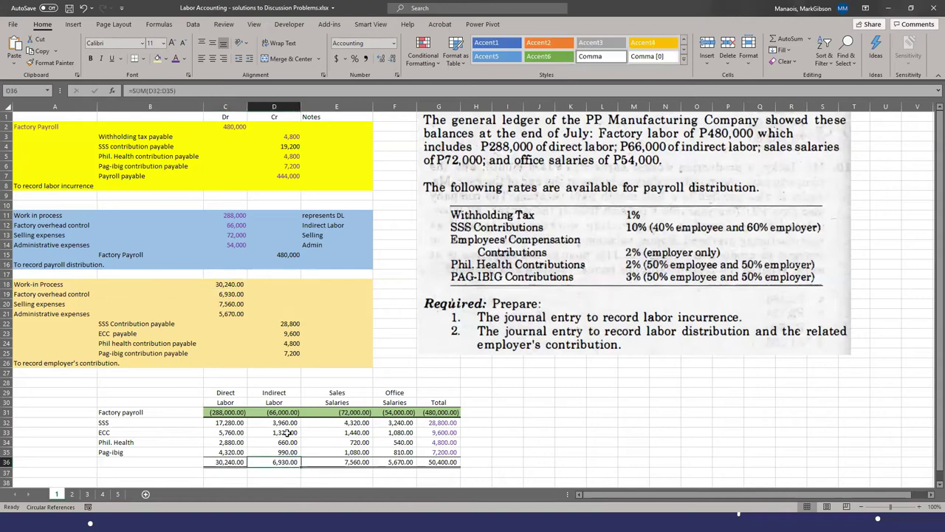
pyautogui.moveTo(285, 423); pyautogui.dragTo(282, 451)
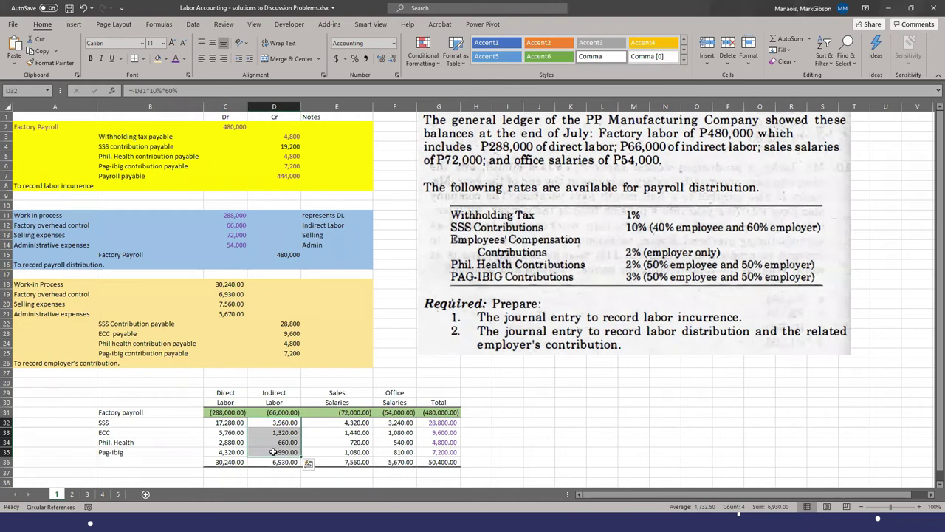
pyautogui.click(236, 305)
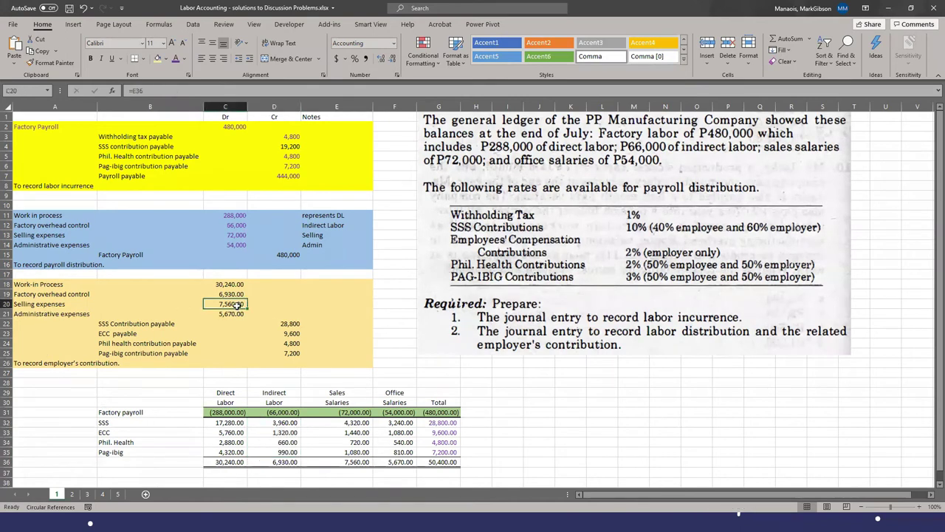
pyautogui.moveTo(355, 422); pyautogui.dragTo(355, 452)
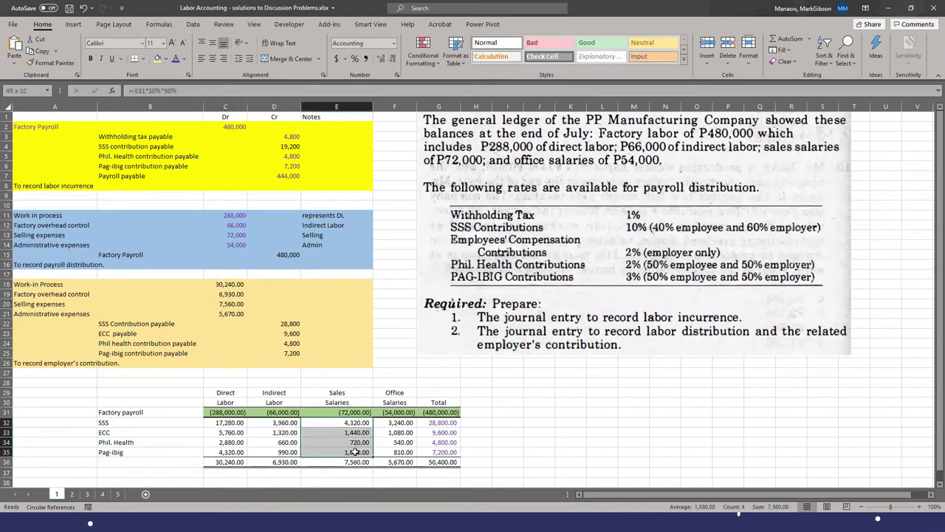
pyautogui.click(231, 313)
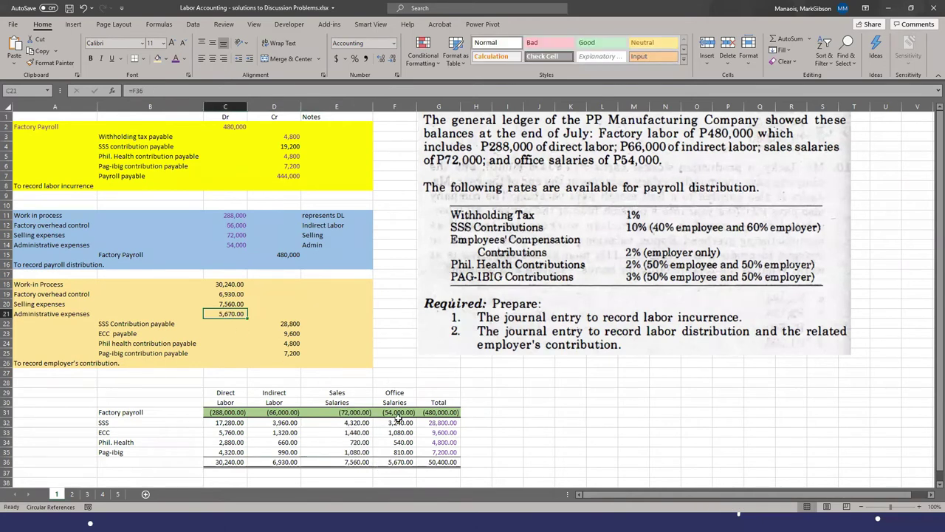
pyautogui.moveTo(400, 422); pyautogui.dragTo(400, 450)
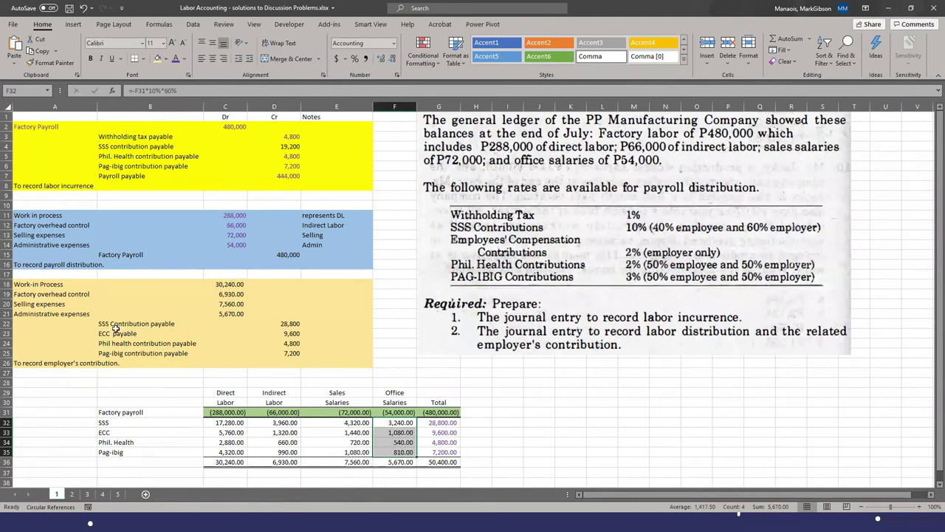
# Step: Review the SSS payable credit and G32–G34 row total formulas, then switch to the PowerPoint slide show
pyautogui.click(284, 325)
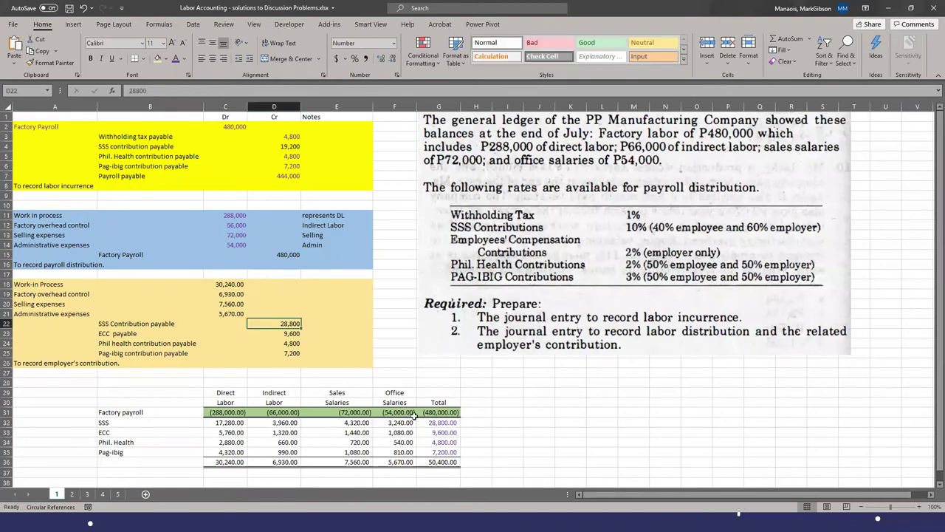
pyautogui.click(437, 425)
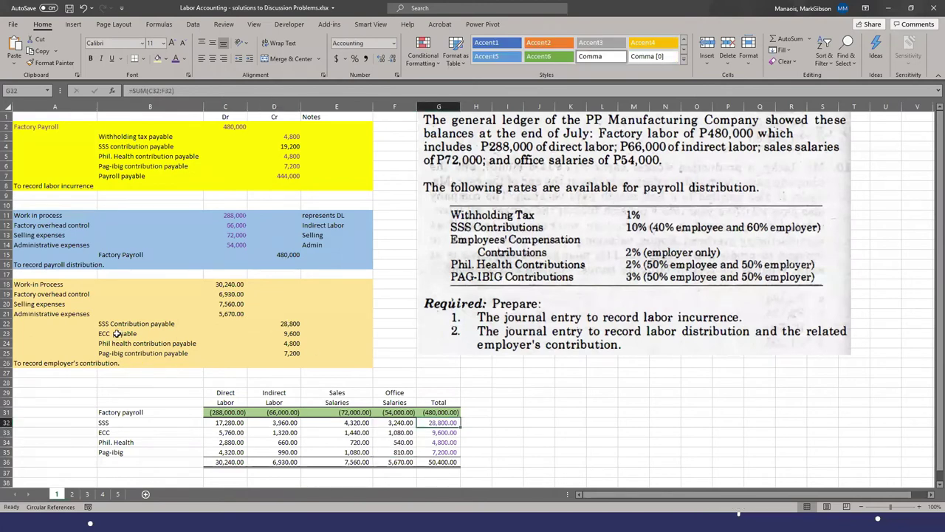
pyautogui.click(444, 435)
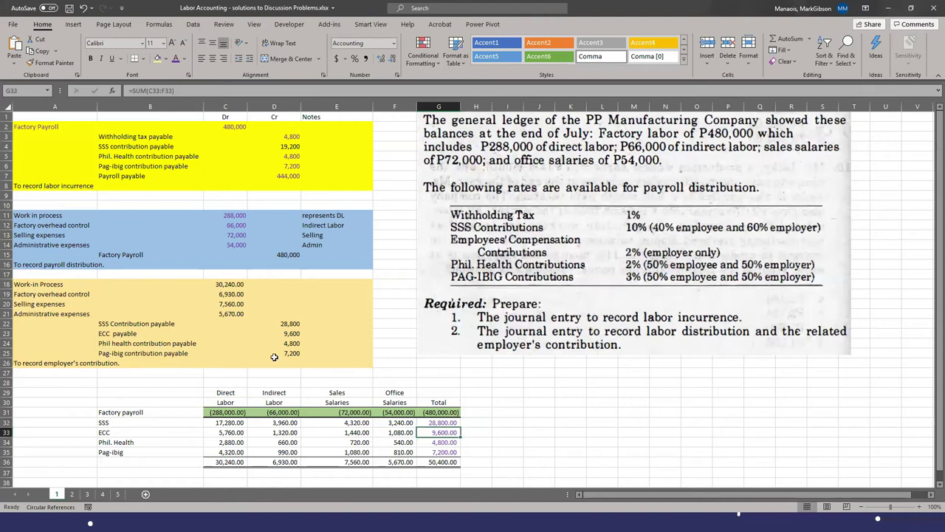
pyautogui.click(441, 440)
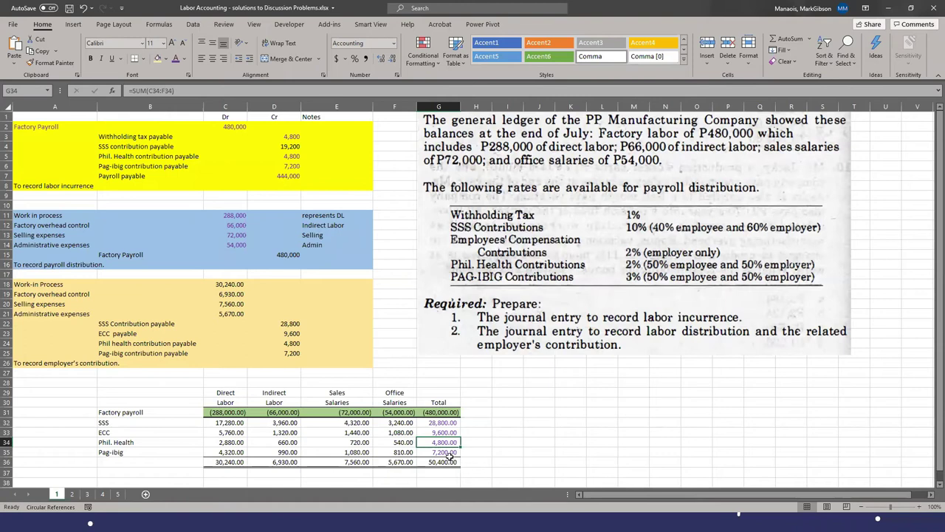
pyautogui.click(537, 432)
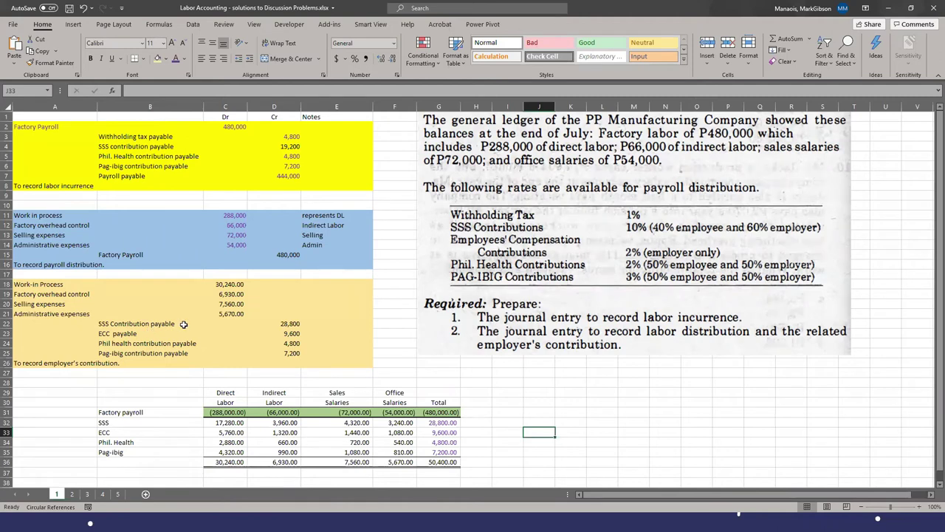
pyautogui.hotkey('alt', 'Tab')
pyautogui.hotkey('alt', 'Tab')
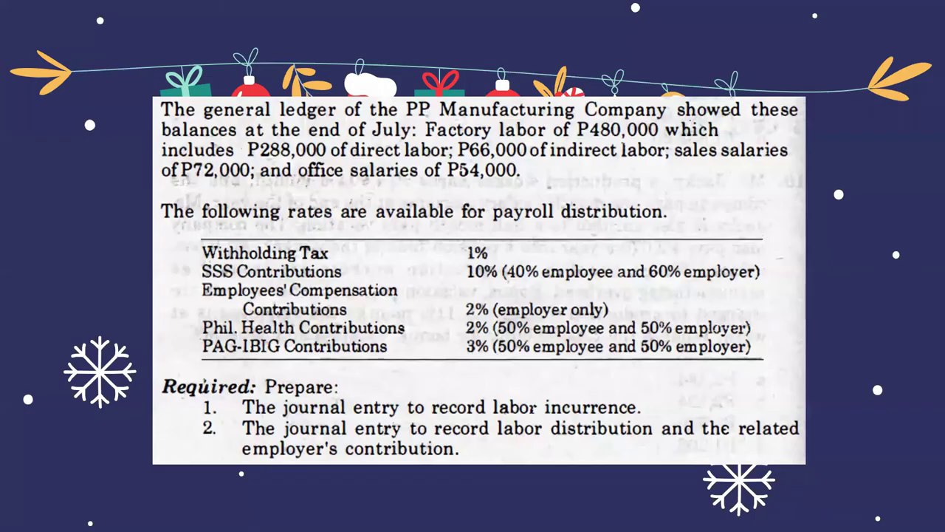
# Step: Advance the slide show to Discussion Problem 2's Piolo Company October payroll figures, then return to Excel
pyautogui.press('Right')
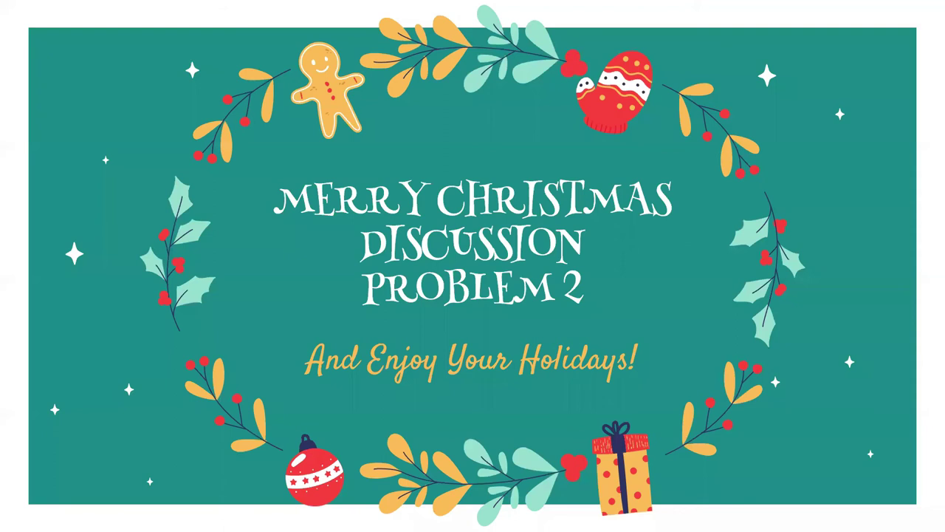
pyautogui.press('Right')
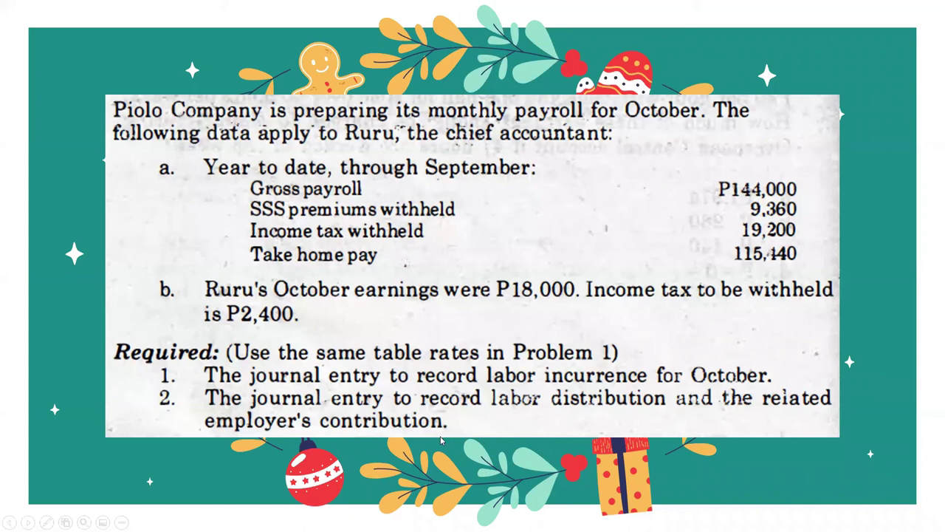
pyautogui.hotkey('alt', 'Tab')
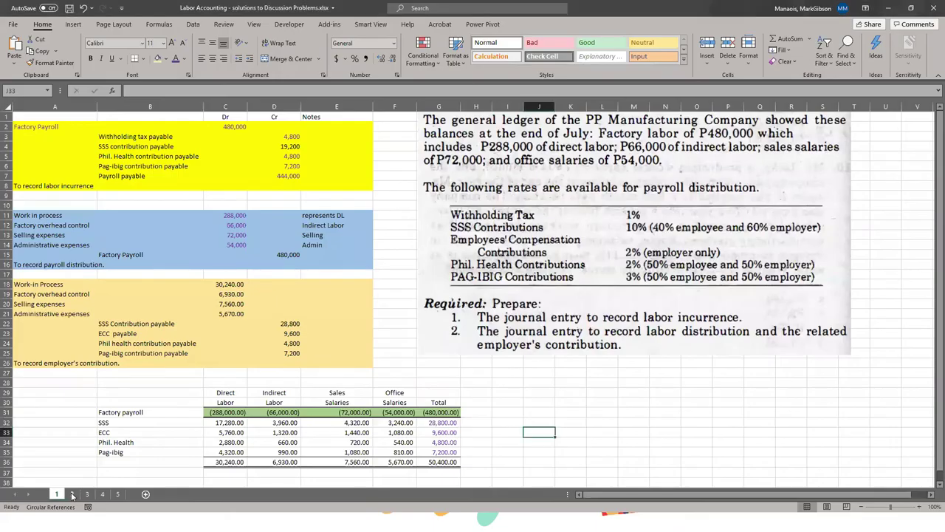
# Step: On sheet 2, move the October payroll problem picture further down
pyautogui.click(72, 494)
pyautogui.scroll(5, 423, 295)
pyautogui.click(475, 231)
pyautogui.click(478, 150)
pyautogui.moveTo(489, 238); pyautogui.dragTo(480, 346)
# Step: Enlarge the rates table and payroll problem pictures, placing the problem directly under the rates
pyautogui.click(493, 159)
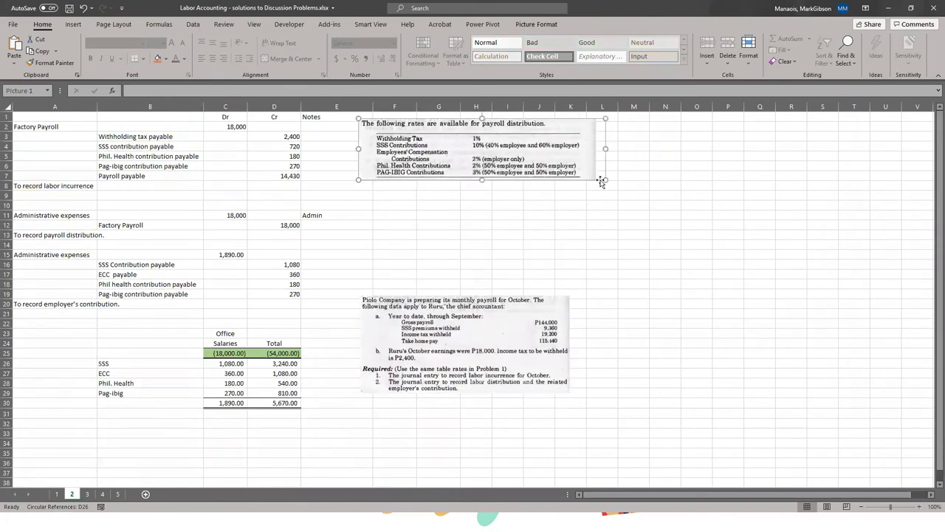
pyautogui.moveTo(605, 179); pyautogui.dragTo(633, 227)
pyautogui.click(537, 356)
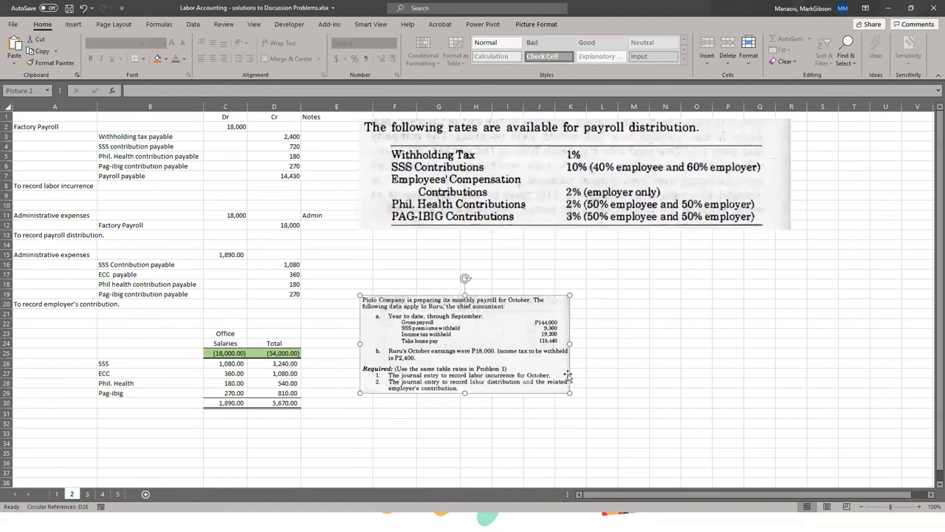
pyautogui.moveTo(569, 392); pyautogui.dragTo(657, 465)
pyautogui.moveTo(607, 410); pyautogui.dragTo(616, 347)
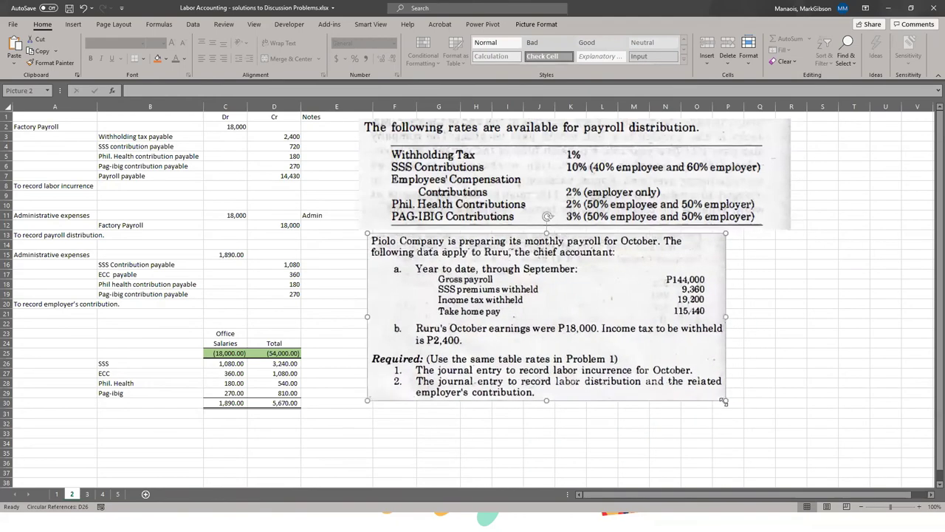
pyautogui.moveTo(733, 408); pyautogui.dragTo(757, 434)
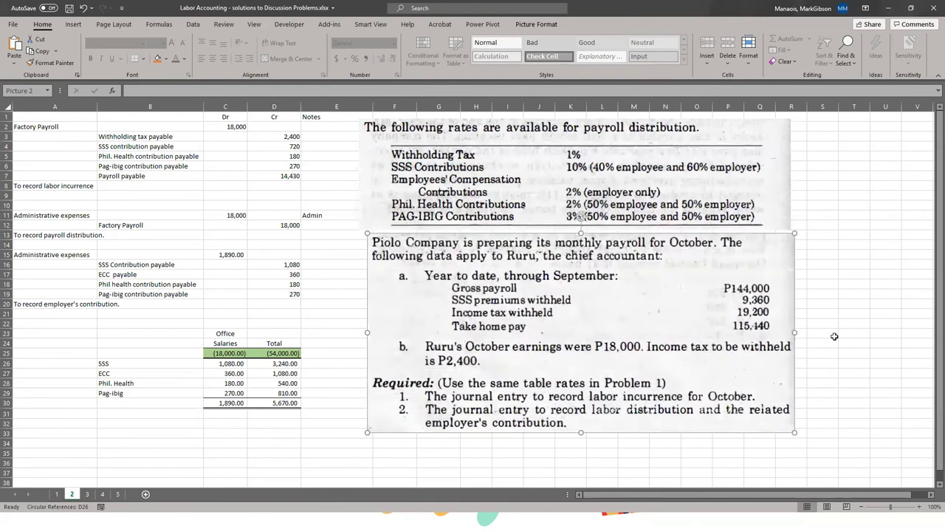
pyautogui.click(831, 334)
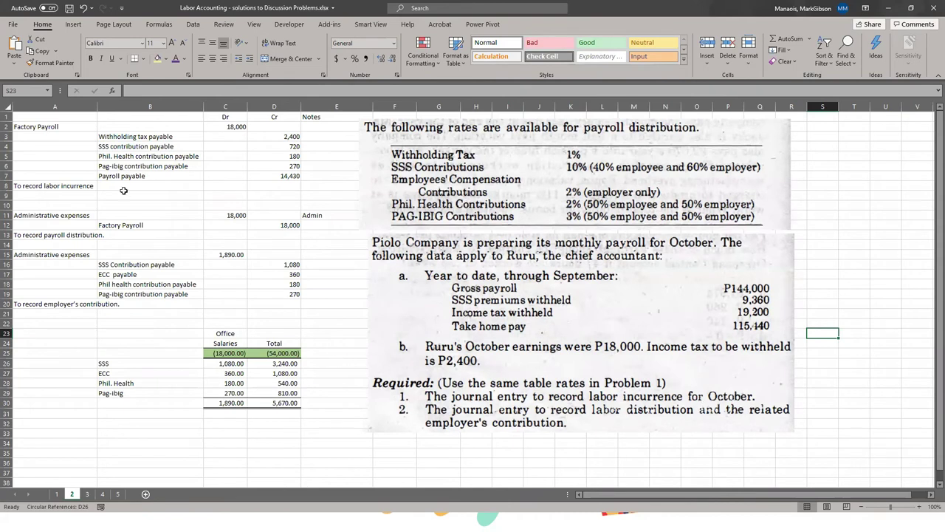
pyautogui.moveTo(94, 127); pyautogui.dragTo(281, 186)
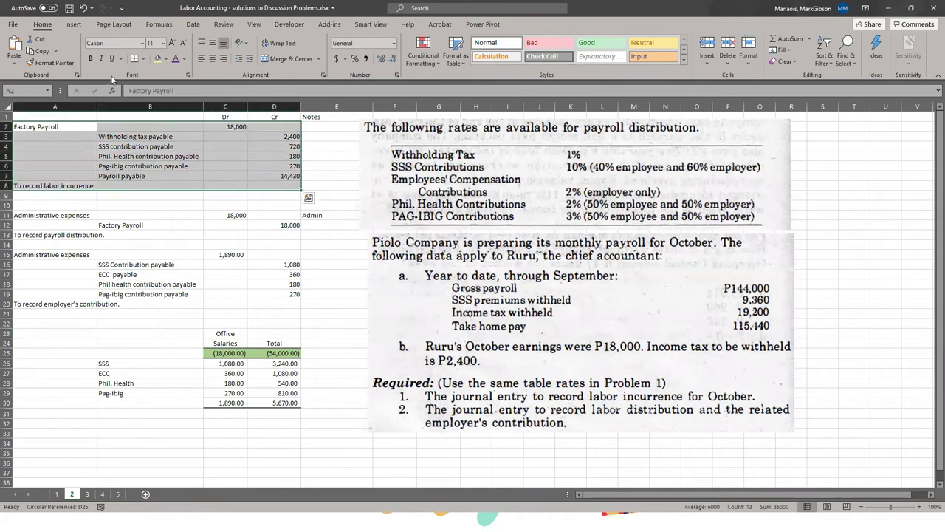
pyautogui.click(156, 58)
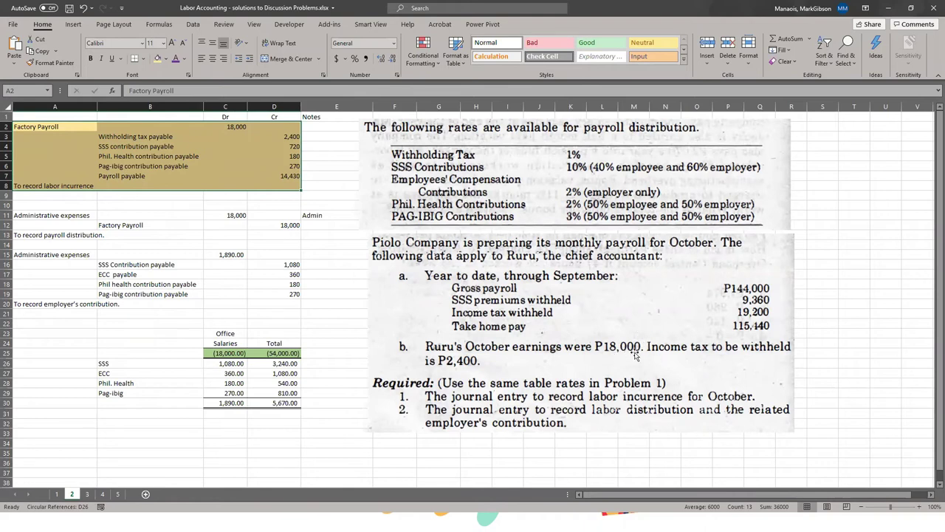
pyautogui.click(236, 129)
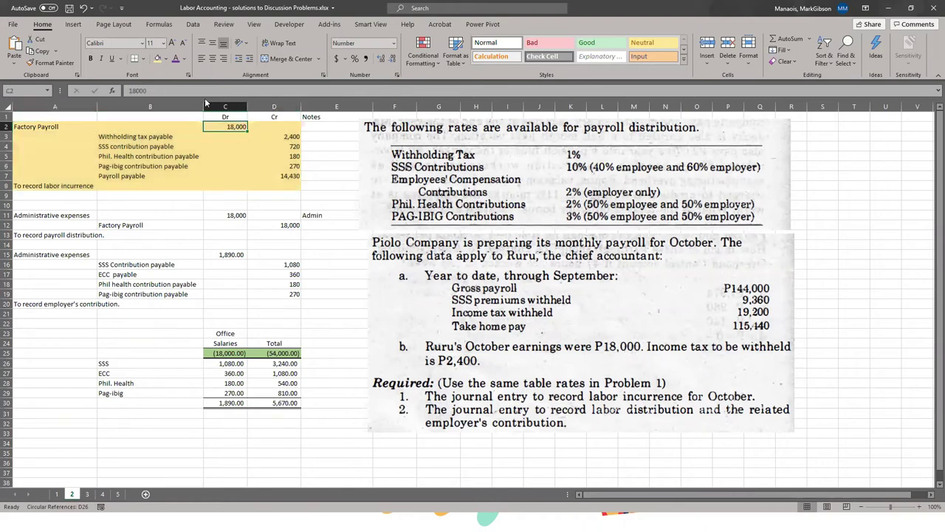
pyautogui.click(290, 137)
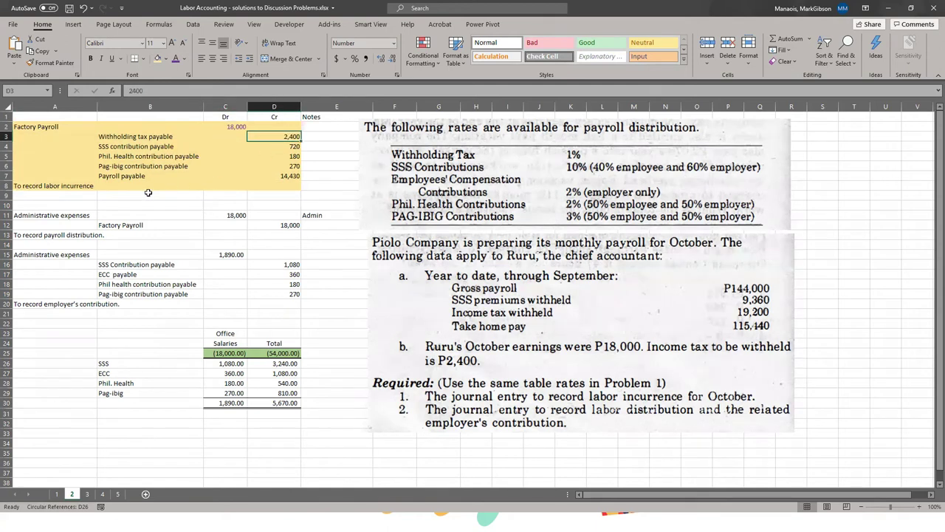
pyautogui.click(293, 146)
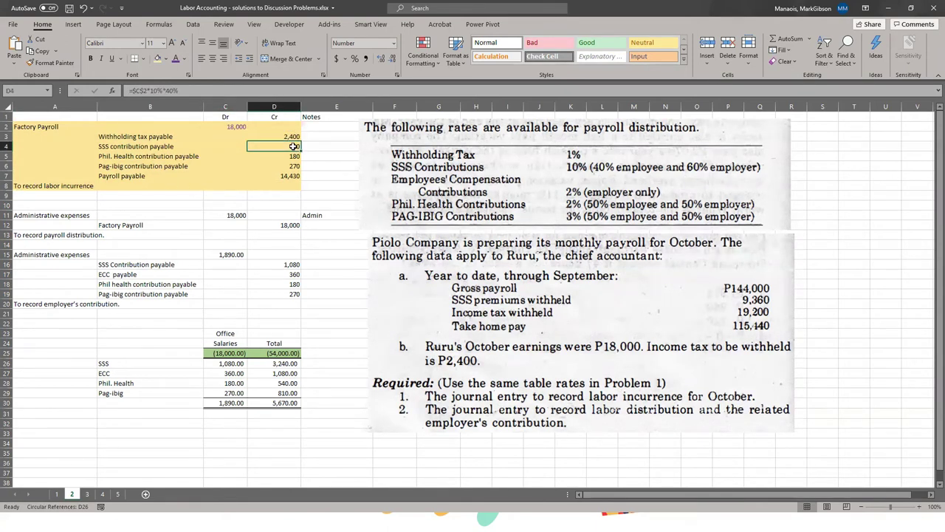
pyautogui.click(285, 138)
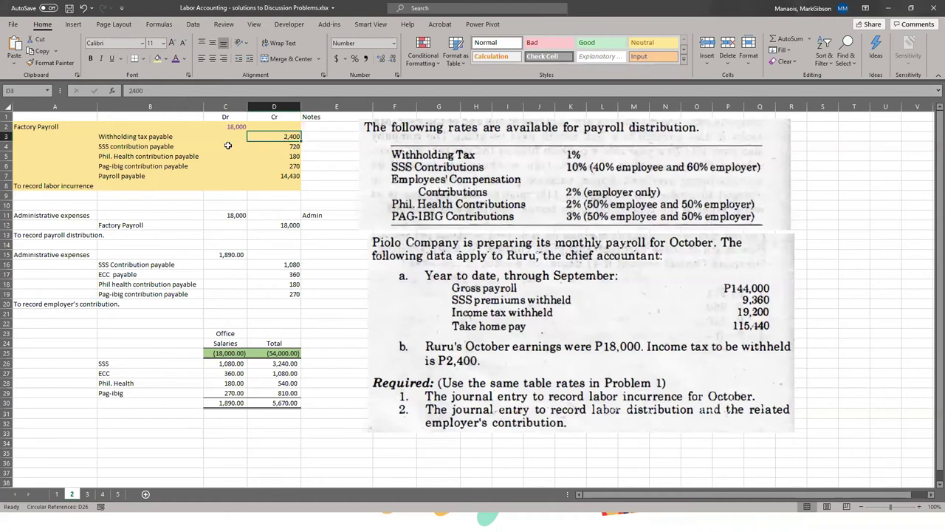
pyautogui.click(118, 138)
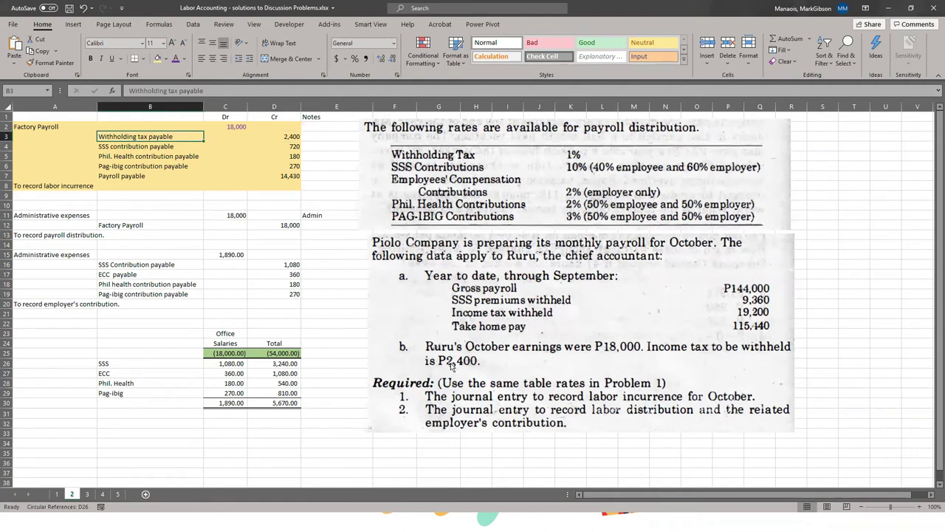
pyautogui.click(274, 133)
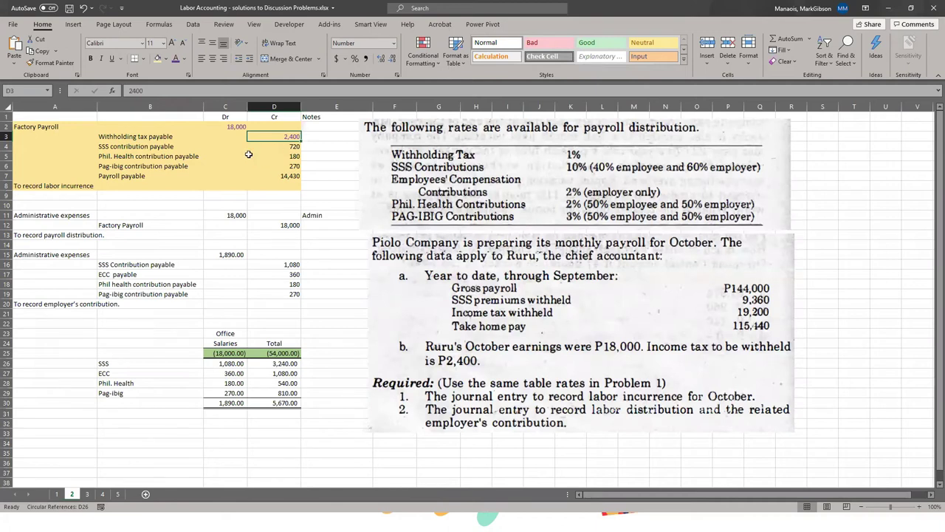
pyautogui.click(286, 148)
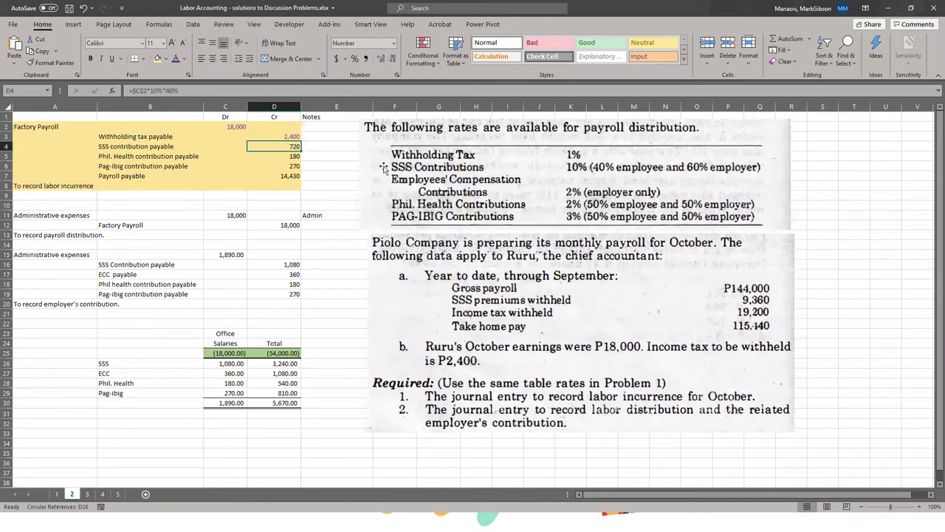
pyautogui.click(347, 167)
pyautogui.click(295, 147)
pyautogui.click(297, 158)
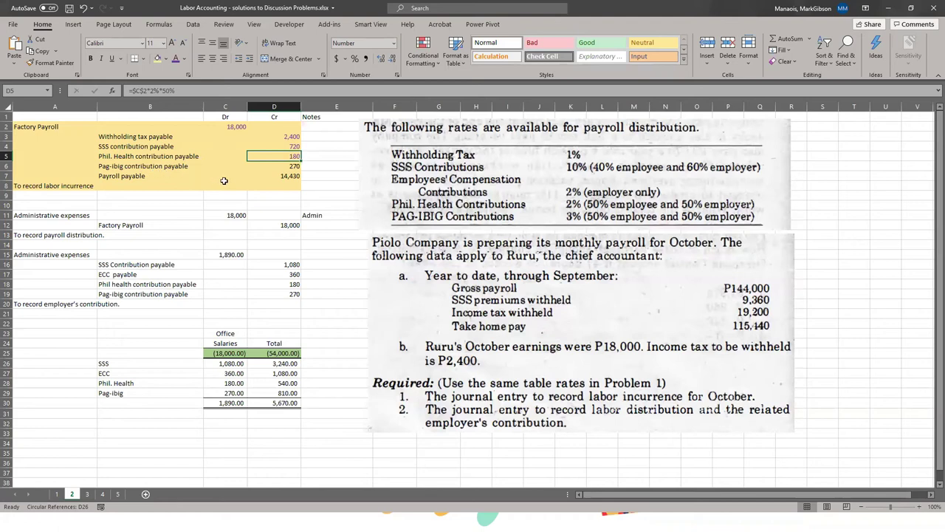
pyautogui.click(294, 167)
pyautogui.click(175, 59)
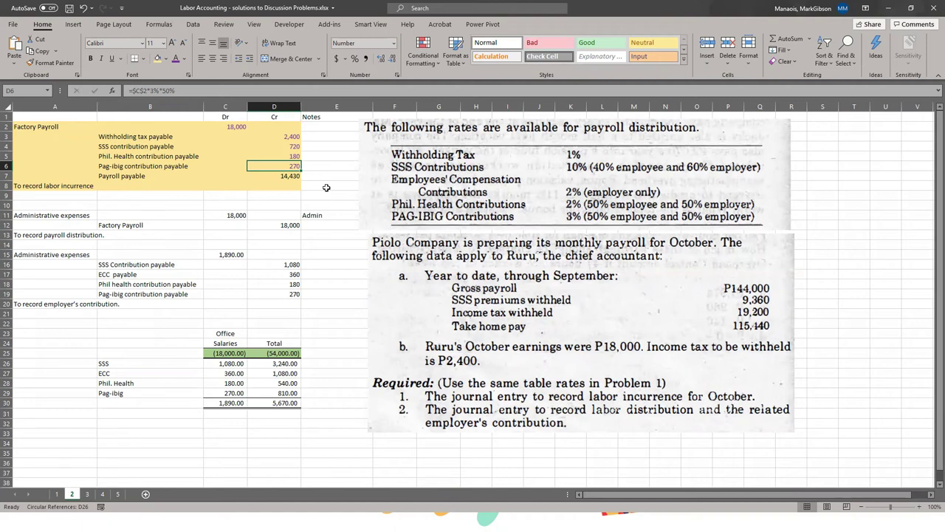
pyautogui.click(290, 176)
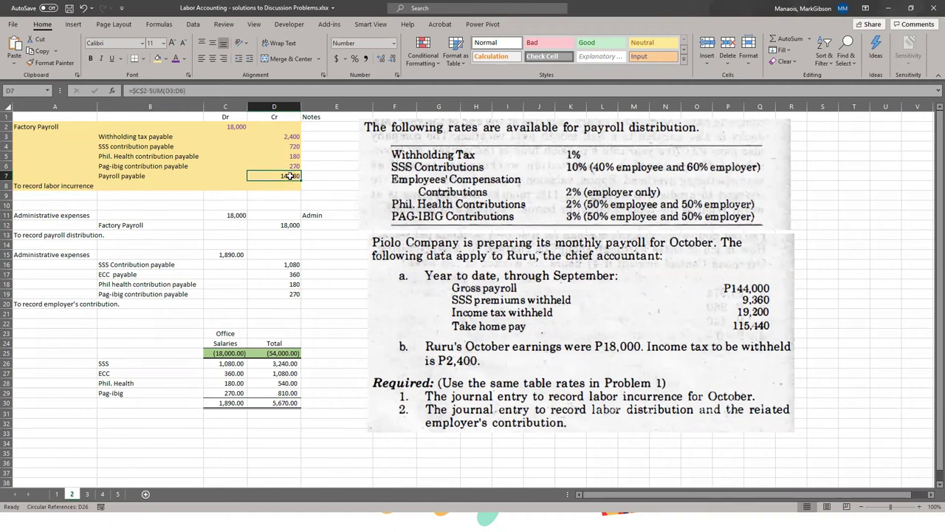
pyautogui.click(241, 126)
pyautogui.moveTo(290, 136); pyautogui.dragTo(290, 166)
pyautogui.click(290, 175)
pyautogui.moveTo(32, 213); pyautogui.dragTo(275, 234)
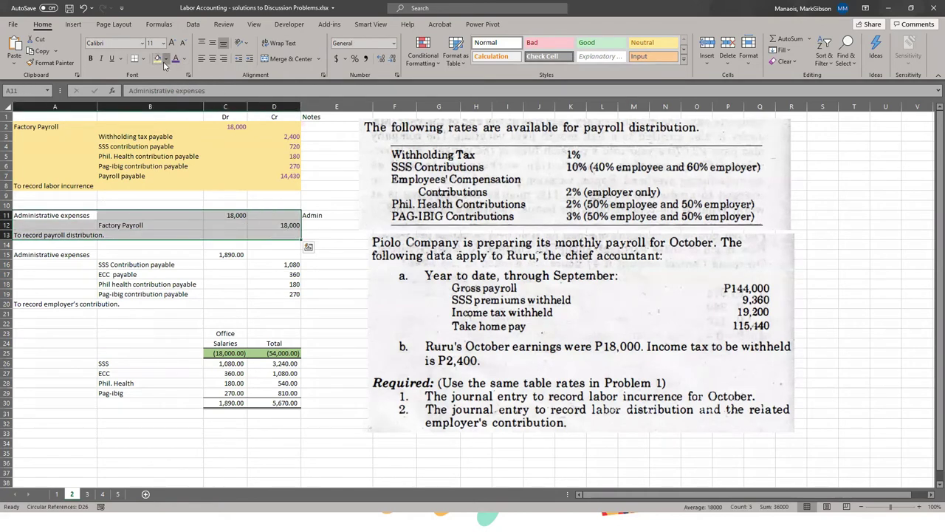
# Step: Fill A11:D13 light green, then check the 18,000 Administrative expenses debit and Factory Payroll credit
pyautogui.click(163, 61)
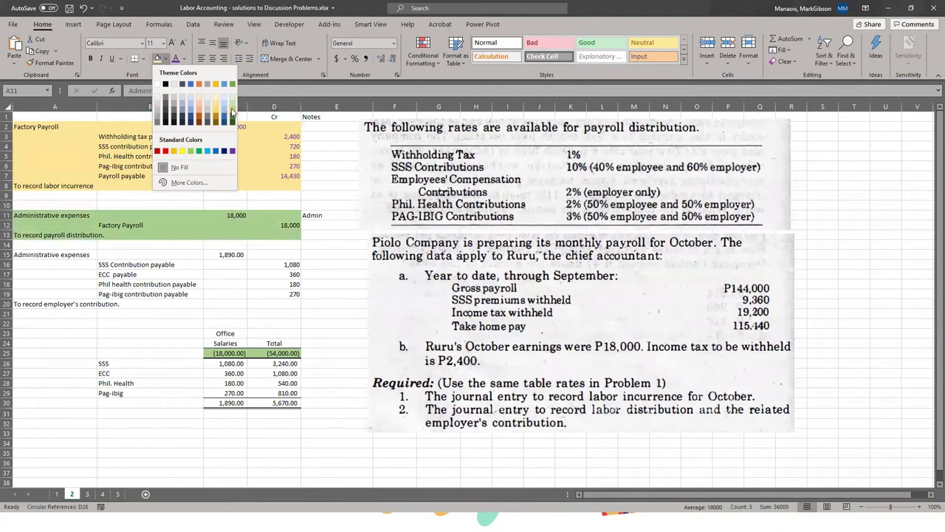
pyautogui.click(231, 104)
pyautogui.click(338, 226)
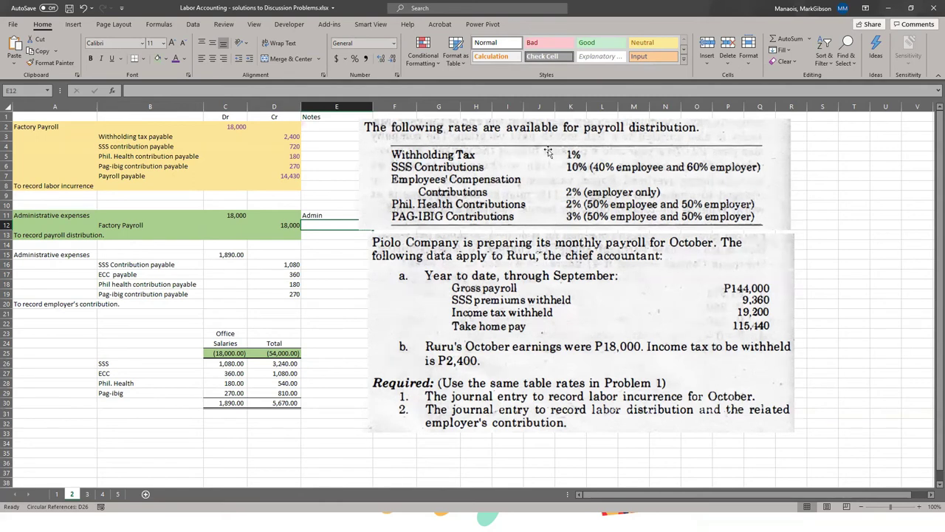
pyautogui.click(46, 217)
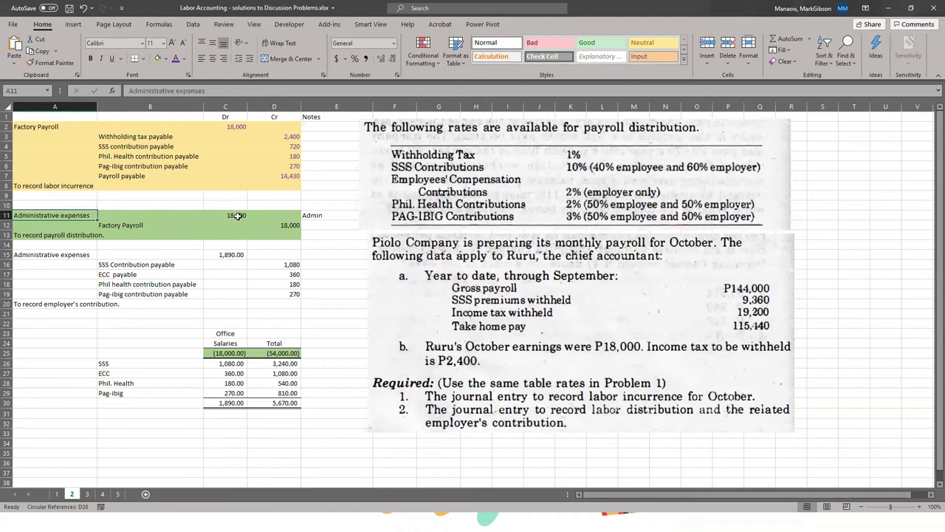
pyautogui.click(236, 215)
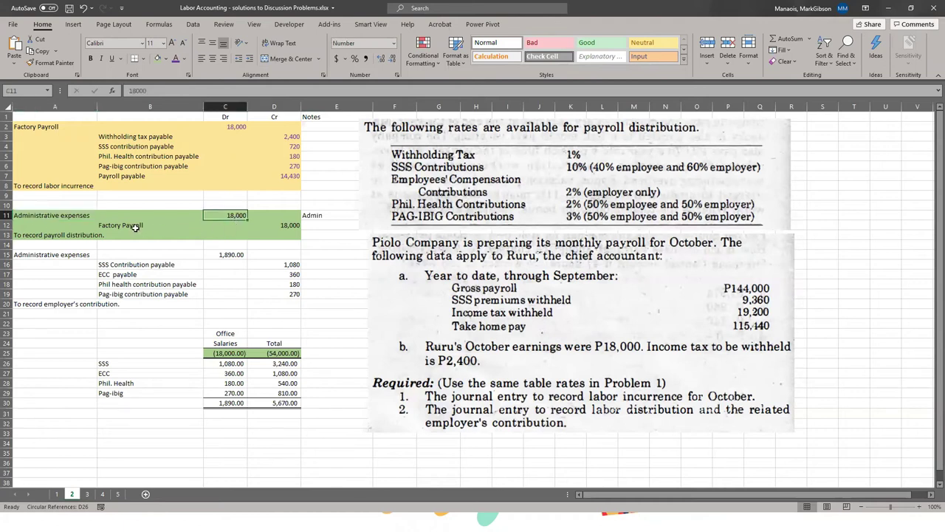
pyautogui.moveTo(158, 228); pyautogui.dragTo(290, 227)
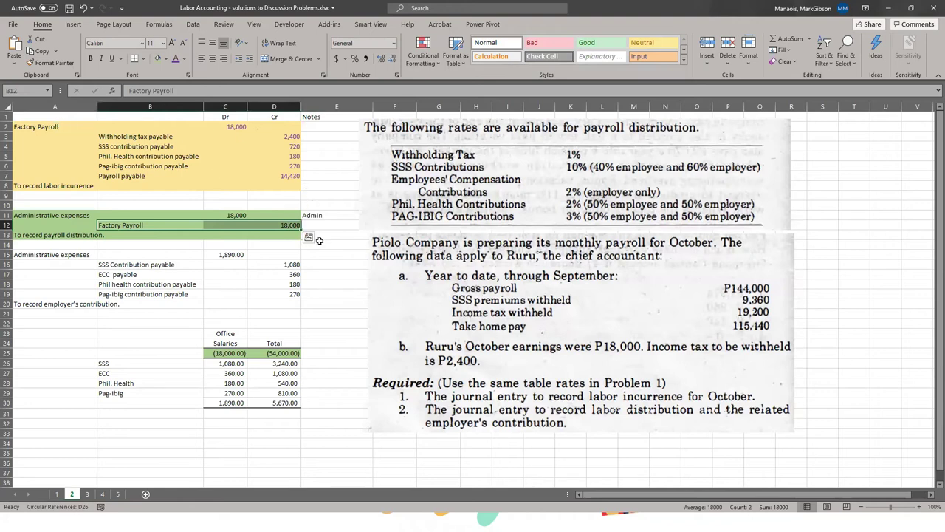
# Step: Fill the employer's contribution entry A15:D20 light blue and check its payable credit amounts
pyautogui.moveTo(92, 258); pyautogui.dragTo(285, 301)
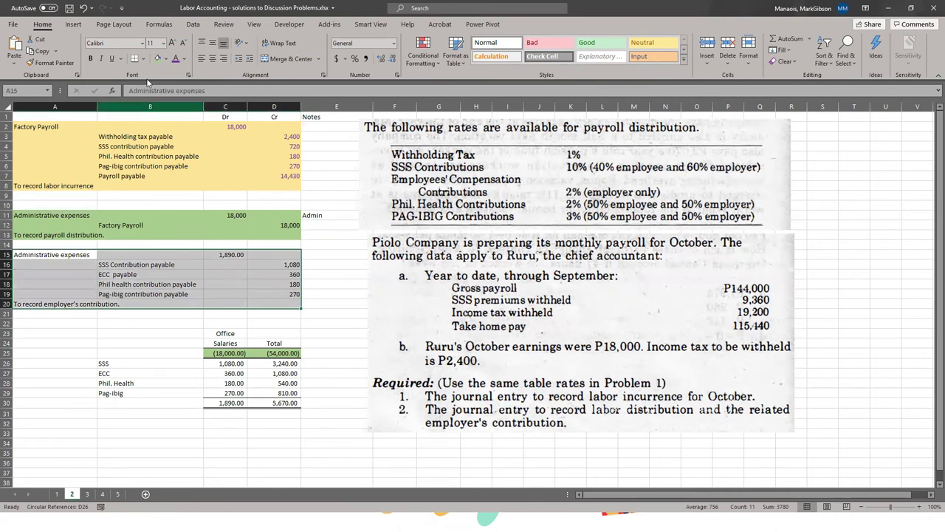
pyautogui.click(165, 59)
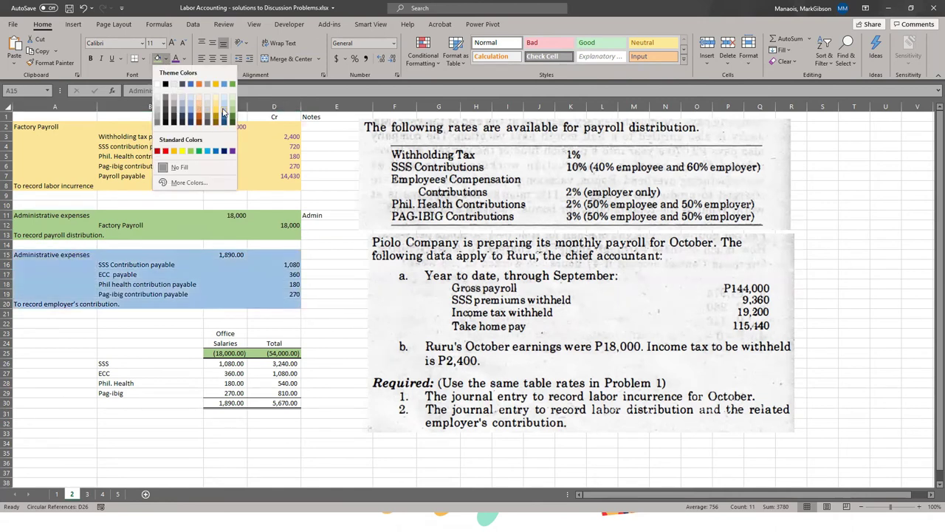
pyautogui.click(223, 110)
pyautogui.click(53, 255)
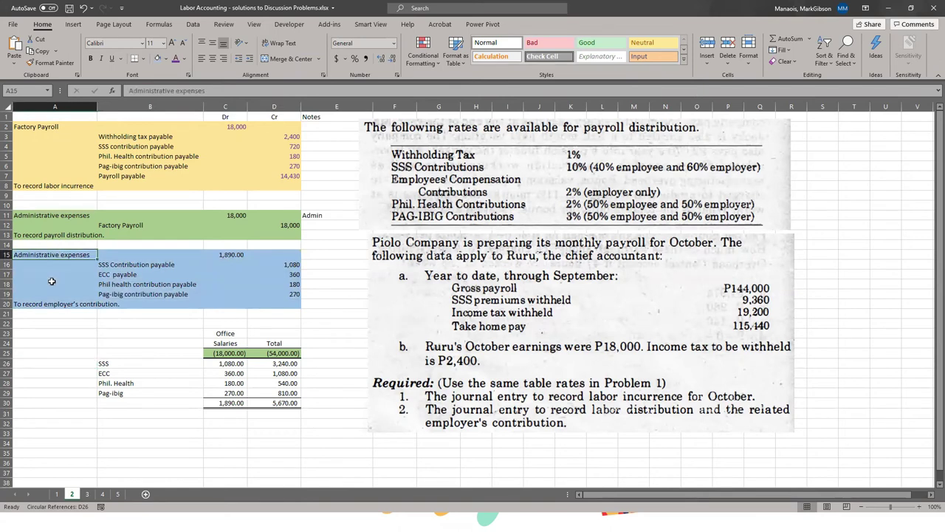
pyautogui.moveTo(293, 265); pyautogui.dragTo(296, 295)
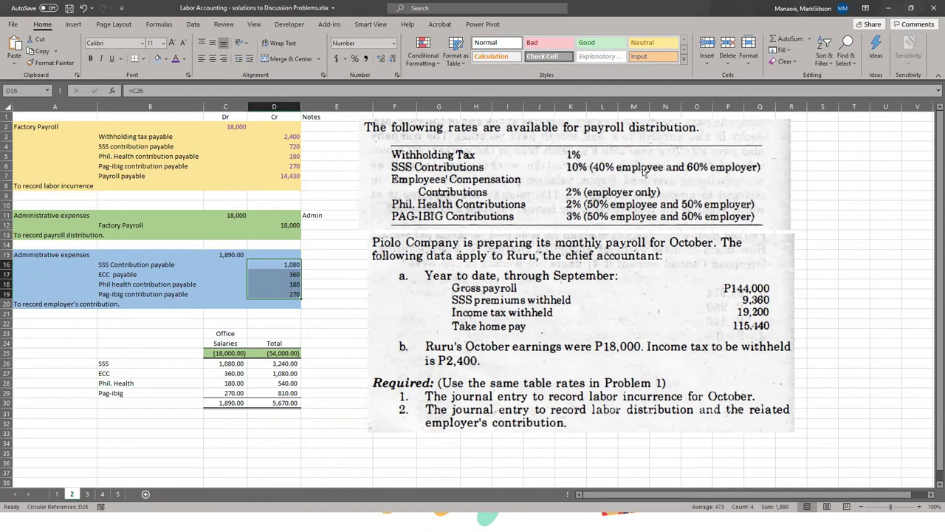
pyautogui.click(221, 364)
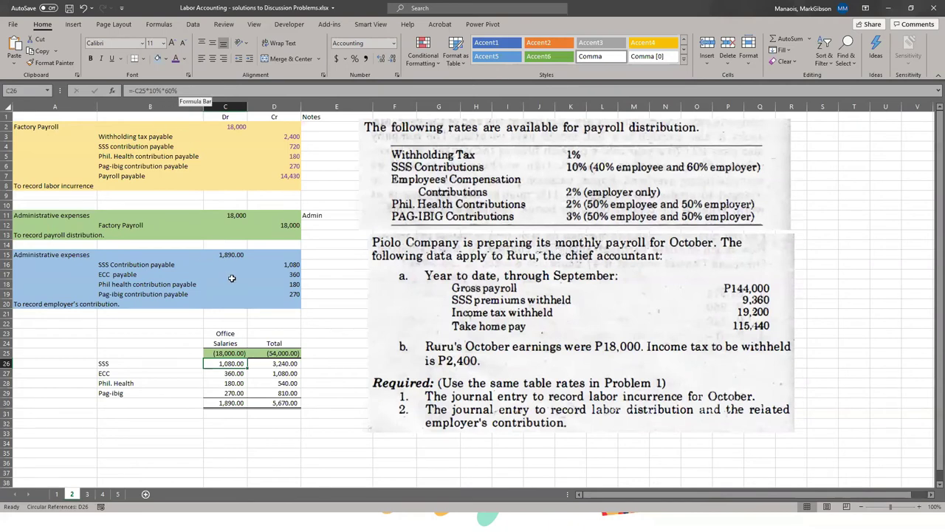
pyautogui.click(227, 374)
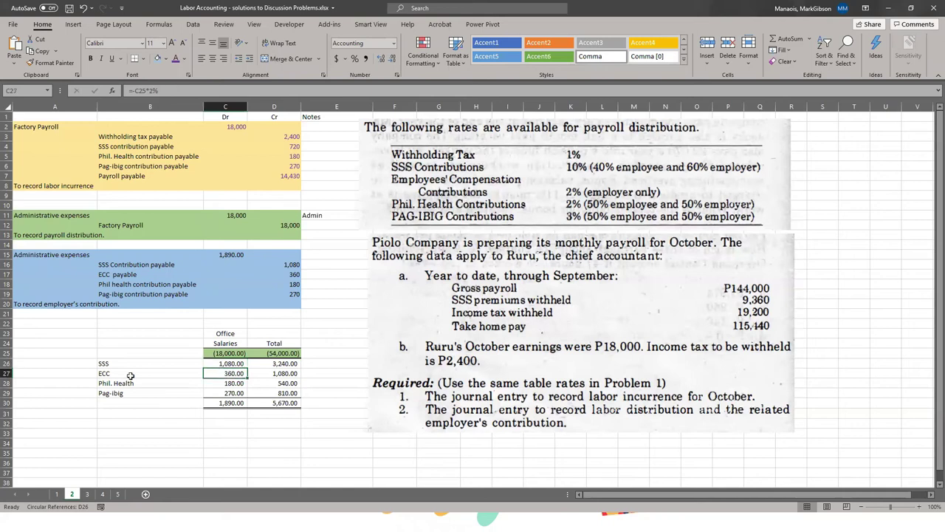
pyautogui.click(228, 384)
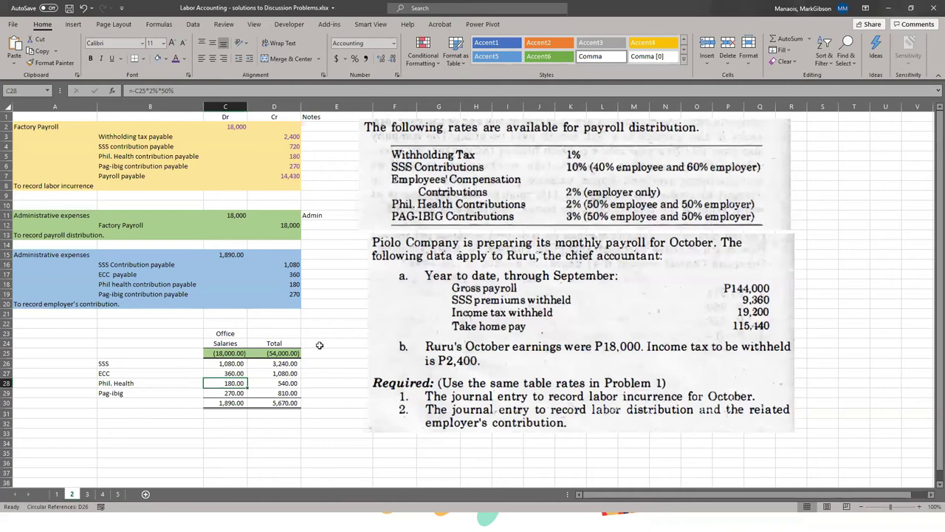
pyautogui.click(223, 392)
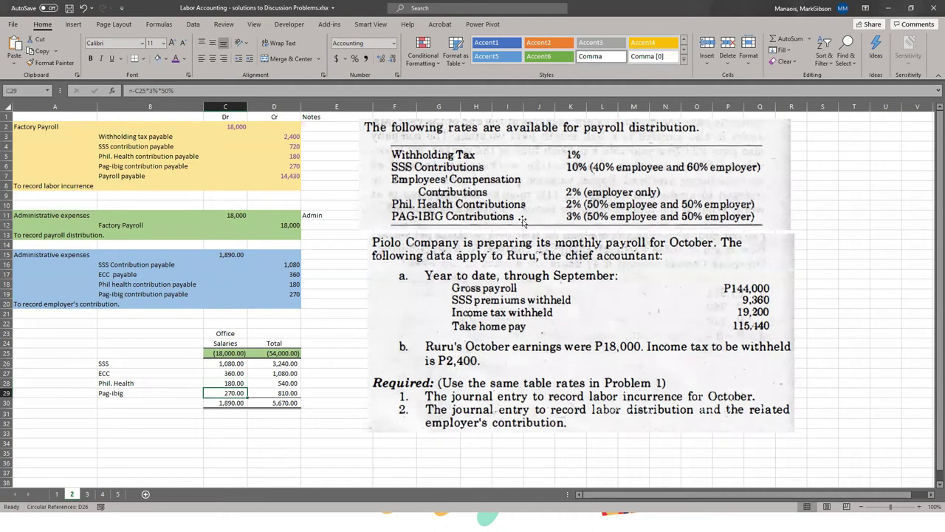
pyautogui.click(228, 423)
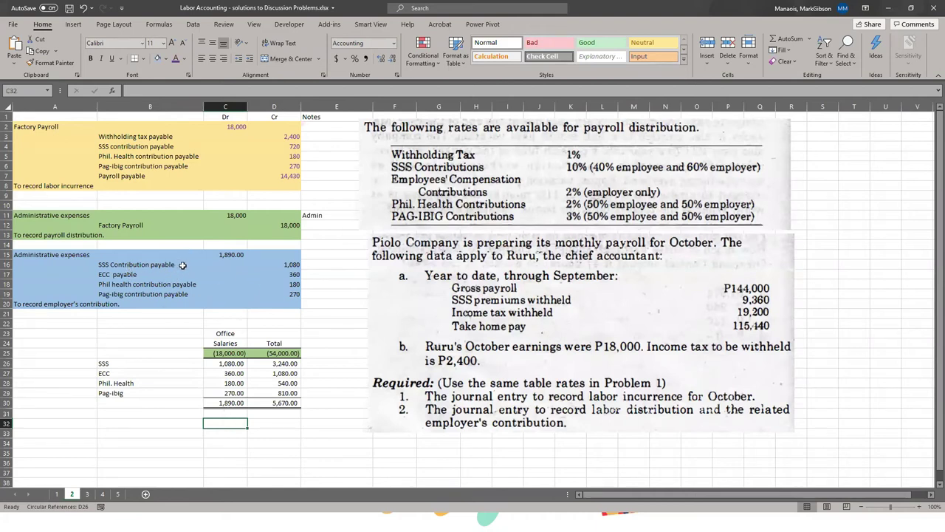
pyautogui.click(286, 263)
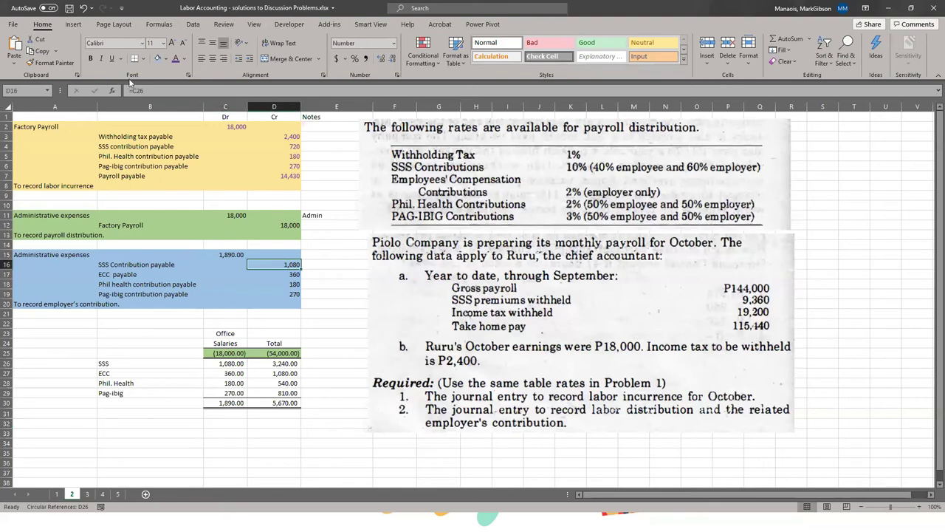
pyautogui.click(281, 277)
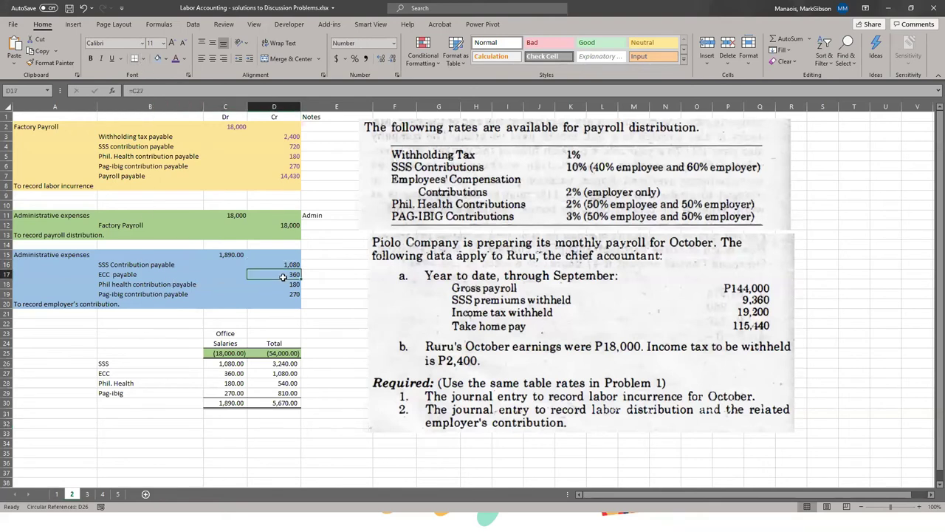
pyautogui.click(235, 375)
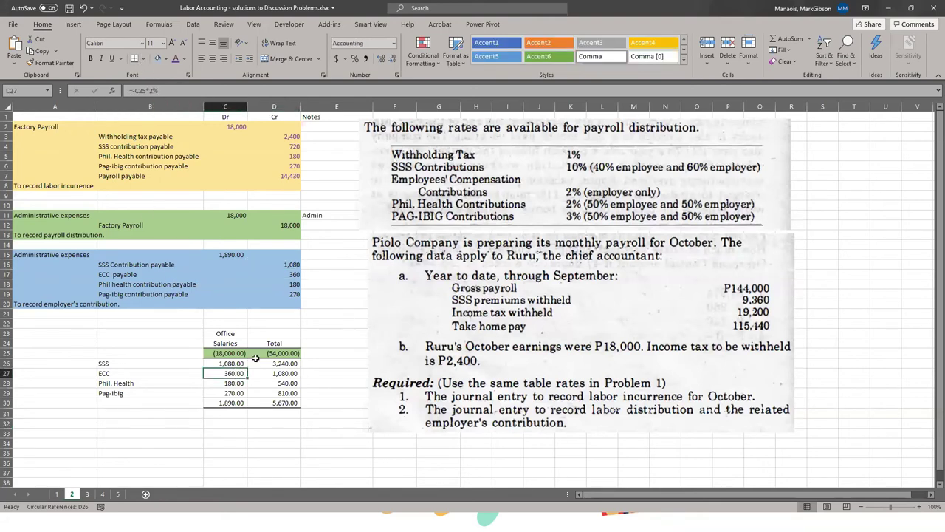
pyautogui.click(298, 284)
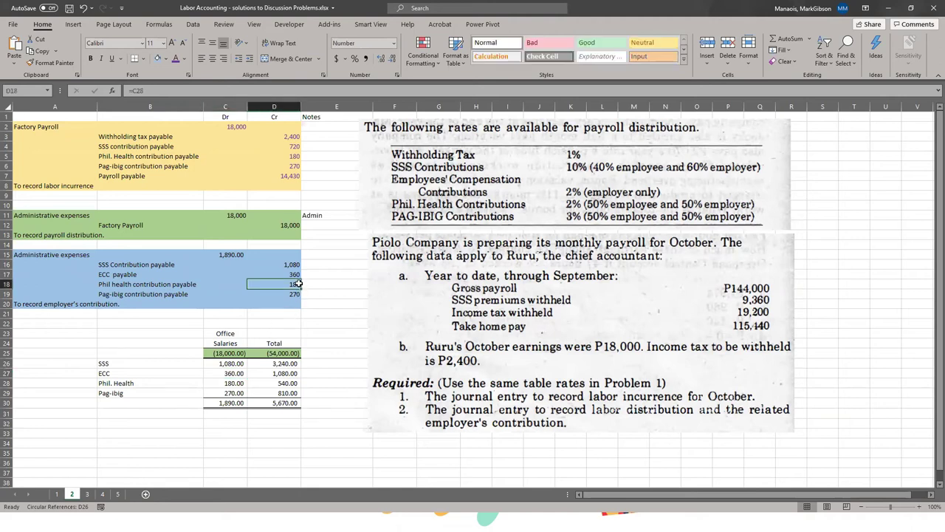
pyautogui.click(231, 384)
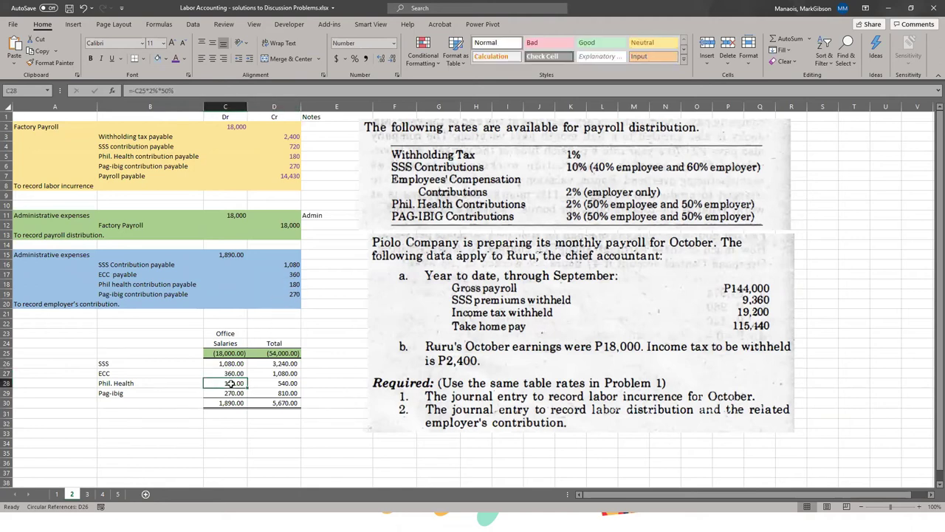
# Step: Clear the Office Salaries Total column D23:D32, then bring the payroll slide show forward
pyautogui.click(298, 294)
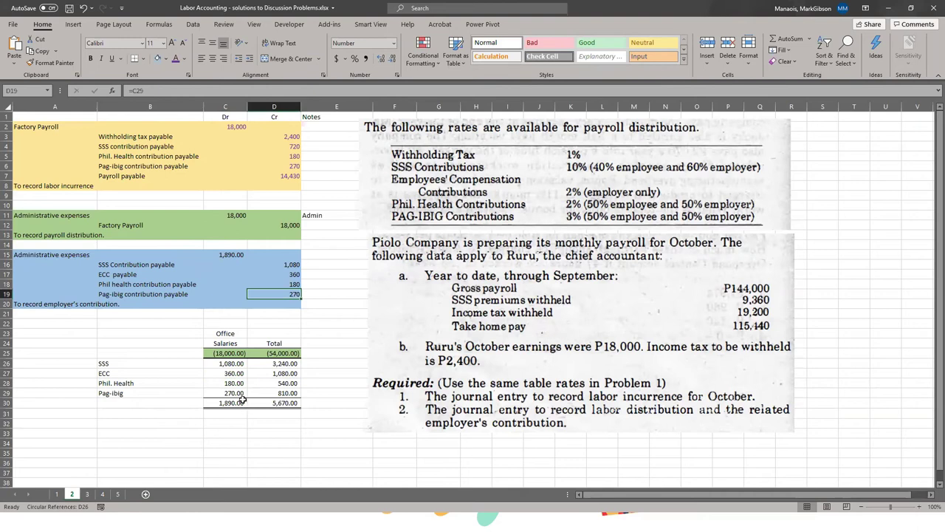
pyautogui.moveTo(273, 333); pyautogui.dragTo(279, 426)
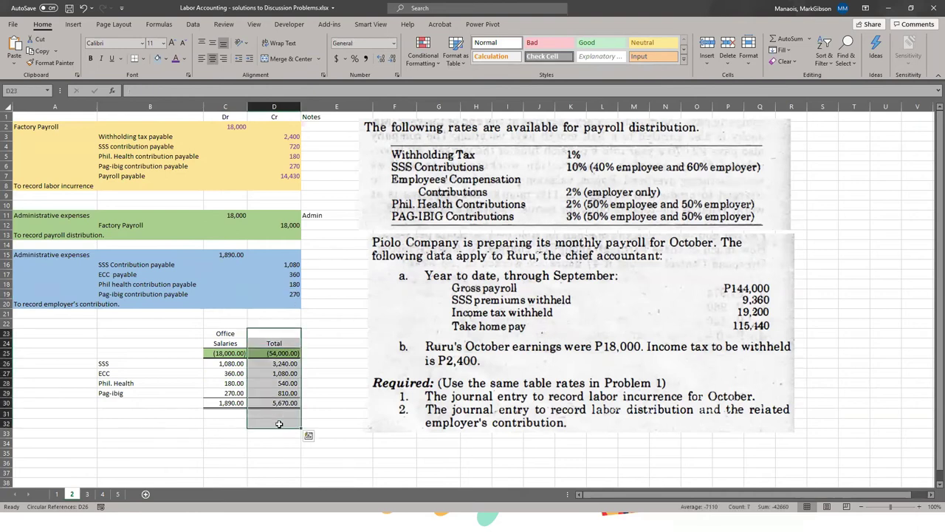
pyautogui.press('Delete')
pyautogui.click(329, 382)
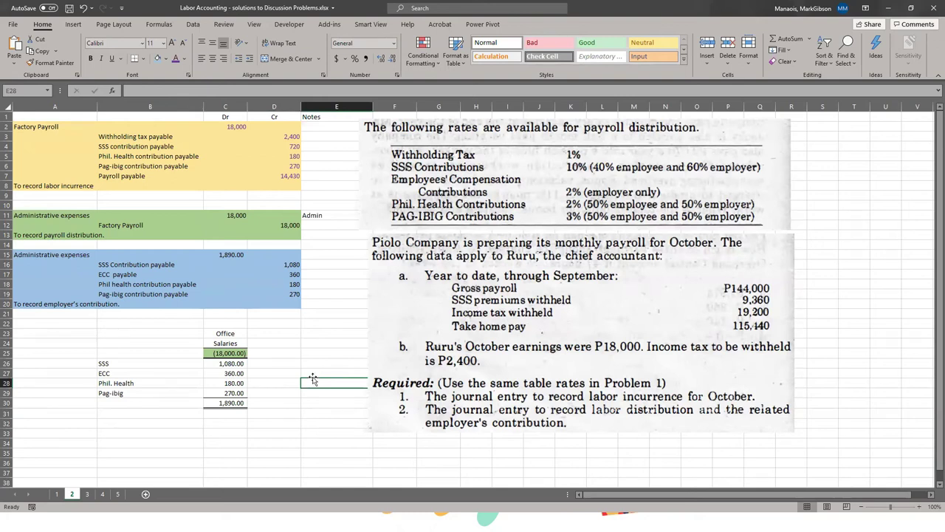
pyautogui.hotkey('alt', 'Tab')
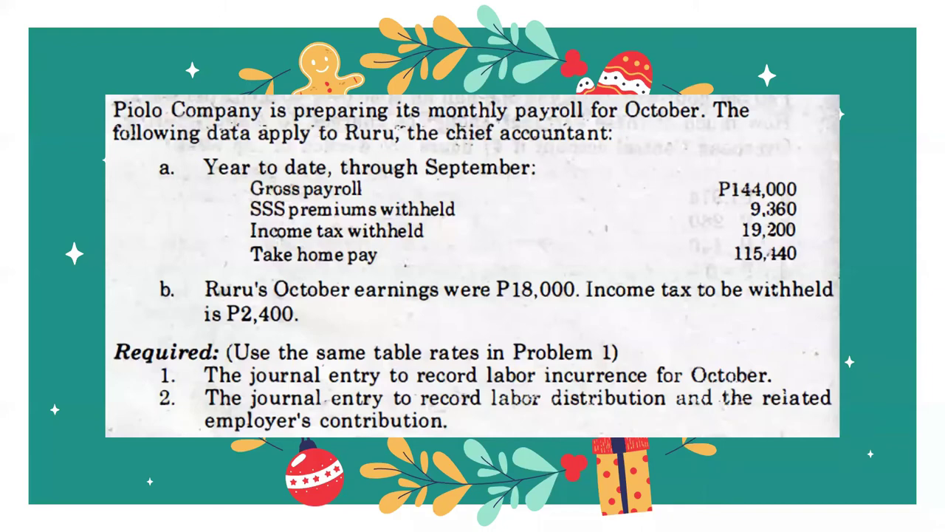
# Step: Advance to Problem 3's overtime question (P200 hourly, 48 hours vs 40, time and a half), then return to Excel
pyautogui.press('Right')
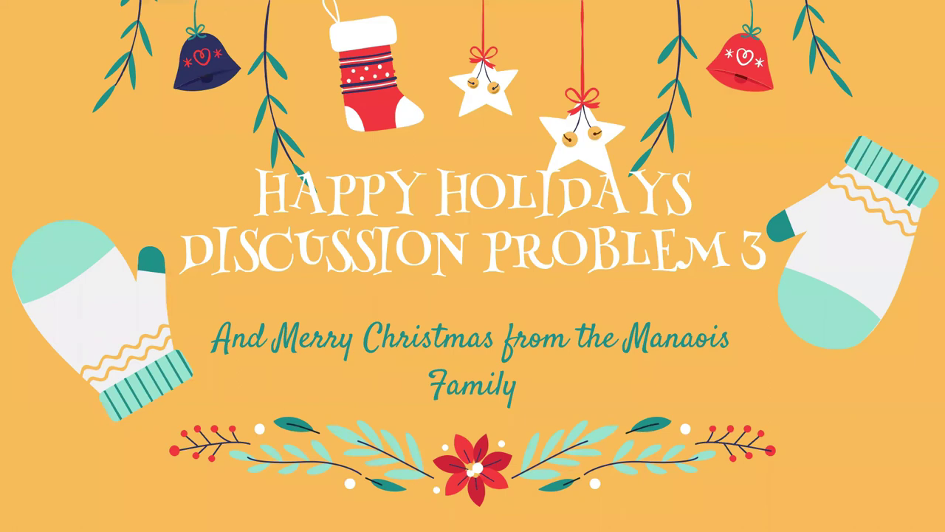
pyautogui.press('Right')
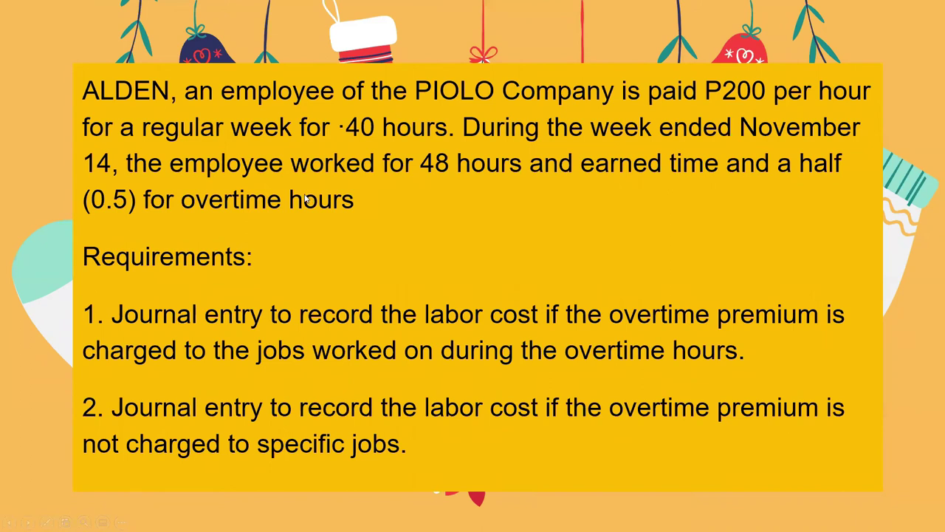
pyautogui.hotkey('alt', 'Tab')
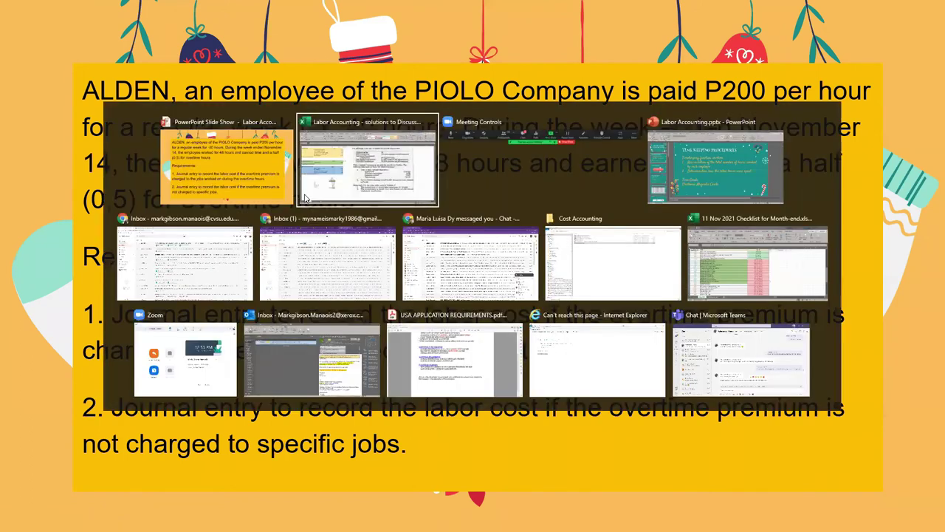
# Step: On sheet 3, insert blank columns at column I to push the ALDEN entries right to column O
pyautogui.click(86, 494)
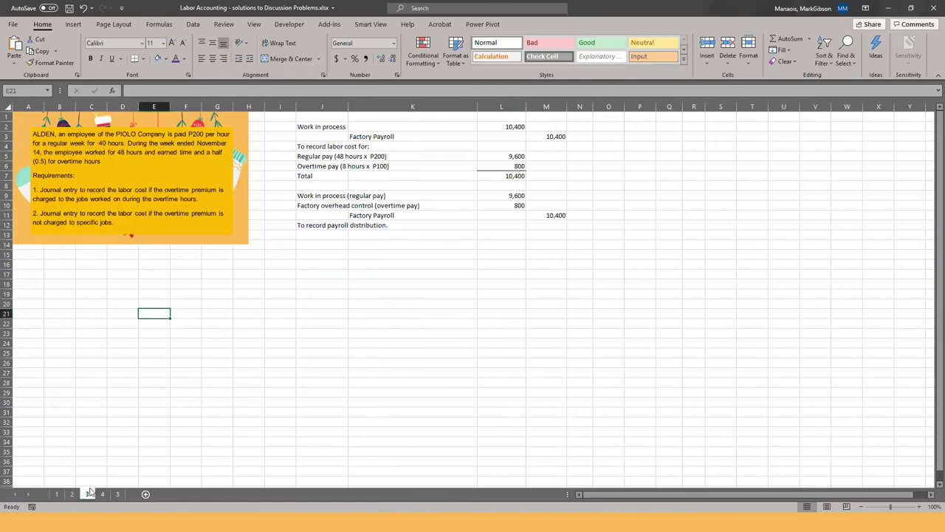
pyautogui.click(280, 106)
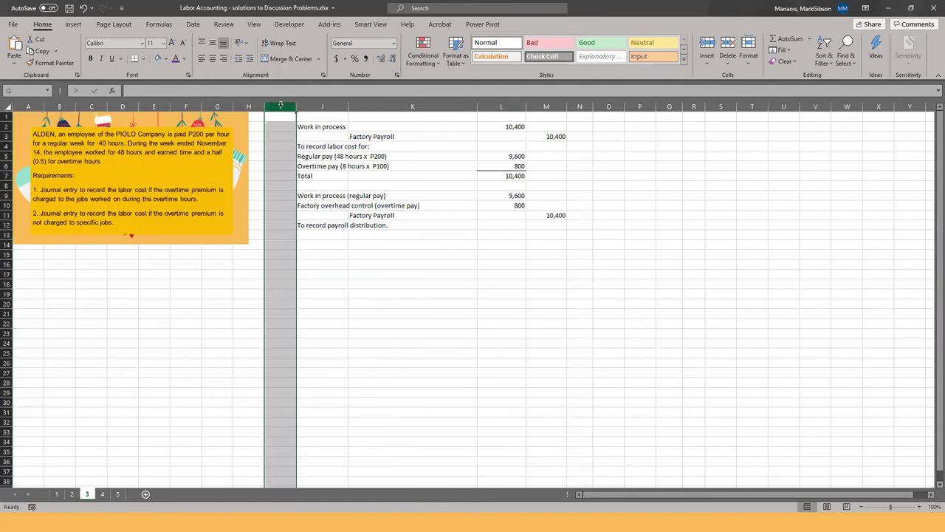
pyautogui.rightClick(281, 106)
pyautogui.click(312, 190)
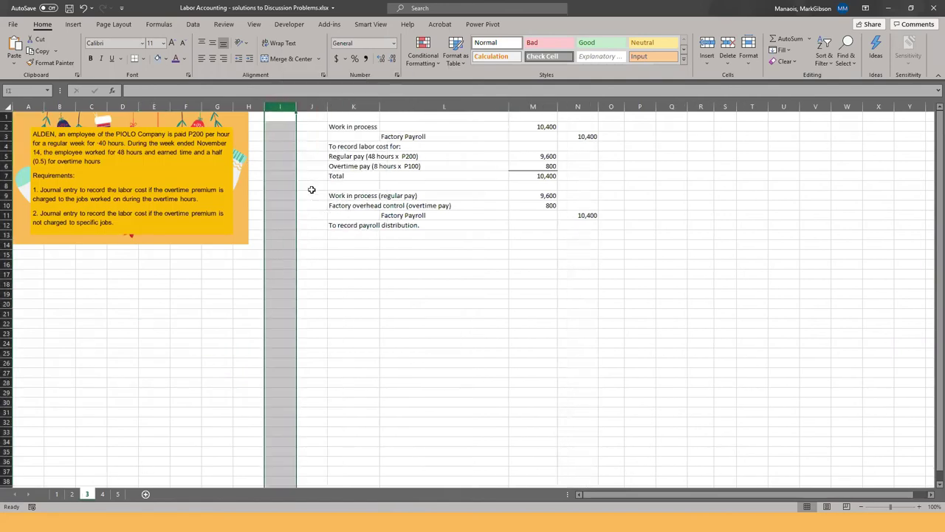
pyautogui.press('F4')
pyautogui.press('F4')
pyautogui.press('F4')
pyautogui.press('F4')
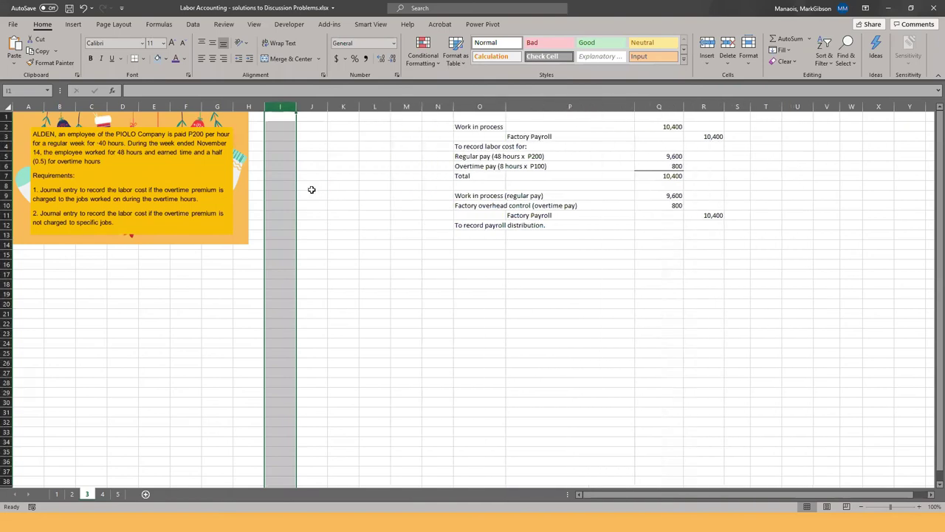
# Step: Enlarge the problem picture into the freed columns and select the first journal entry rows
pyautogui.click(218, 191)
pyautogui.moveTo(249, 244); pyautogui.dragTo(331, 343)
pyautogui.click(504, 330)
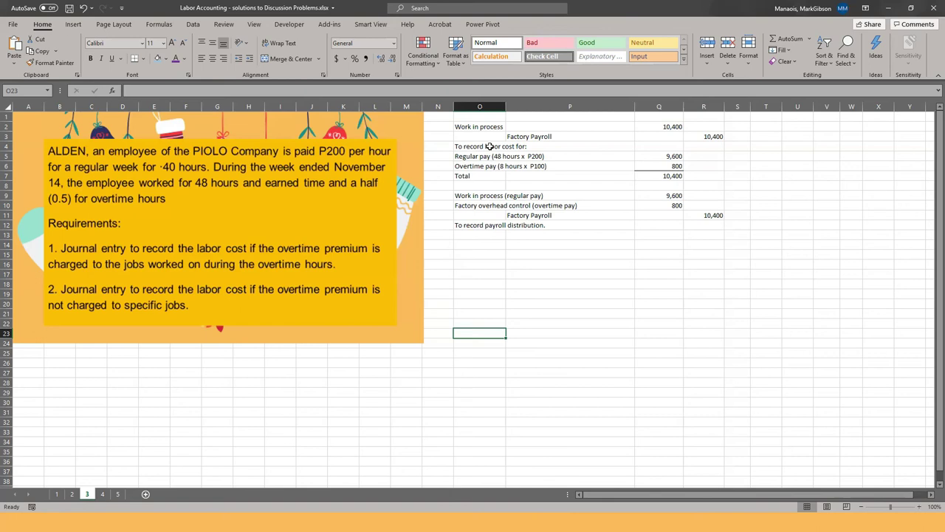
pyautogui.moveTo(470, 127); pyautogui.dragTo(741, 139)
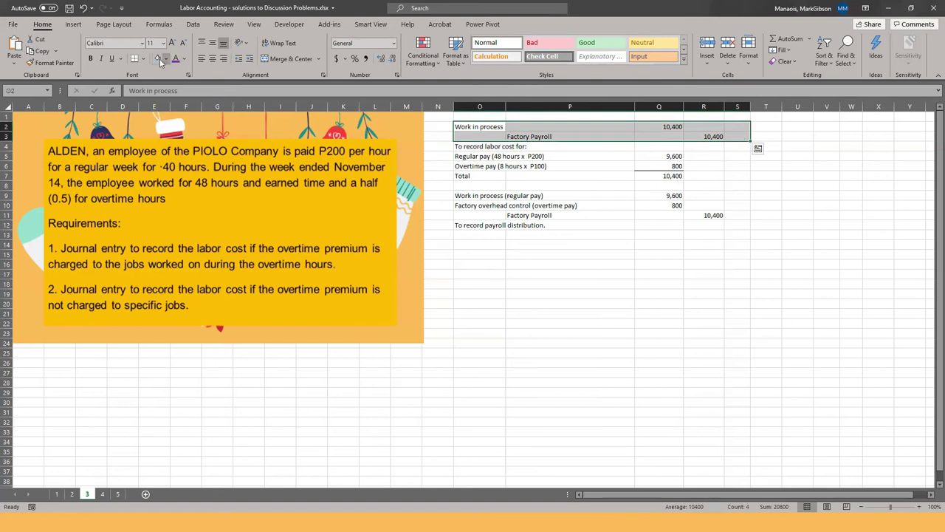
# Step: Fill the first journal entry O2:S3 light blue
pyautogui.click(157, 59)
pyautogui.click(602, 302)
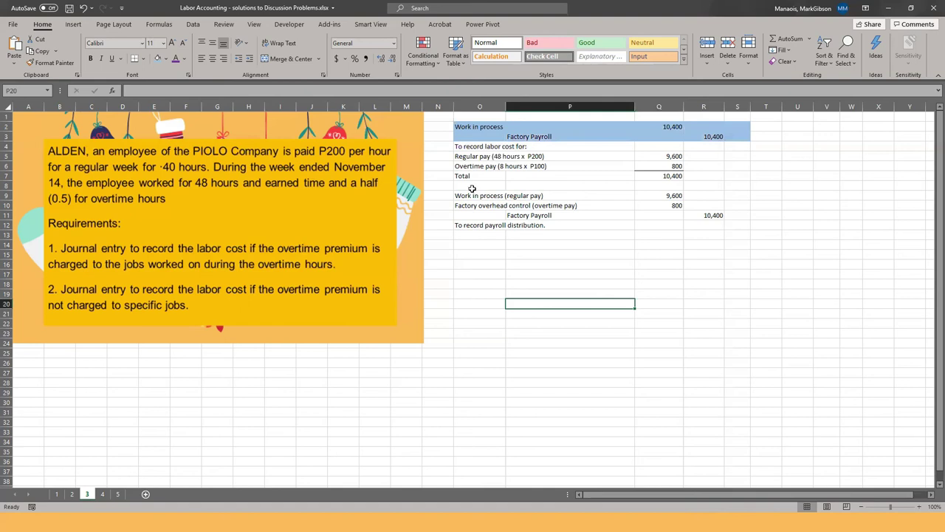
pyautogui.click(482, 157)
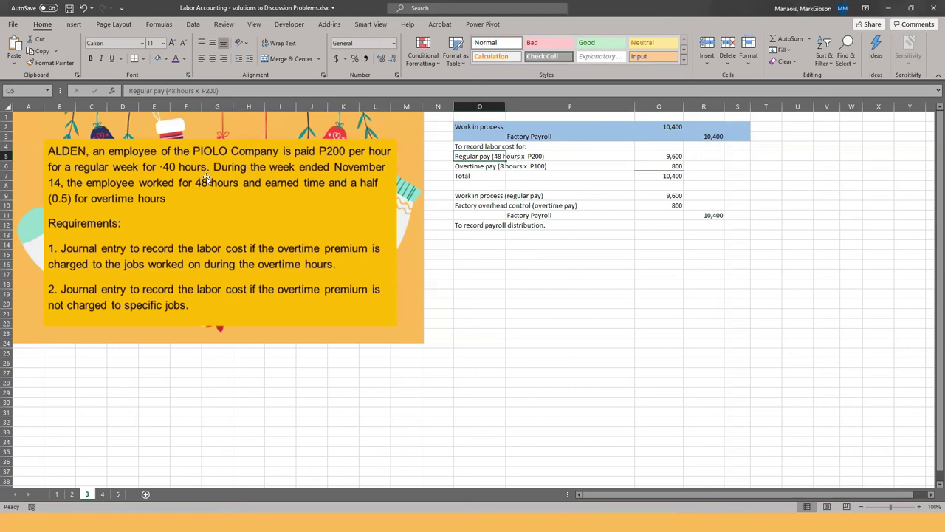
# Step: Recolour the 9,600 regular pay and 800 overtime amounts purple
pyautogui.click(655, 157)
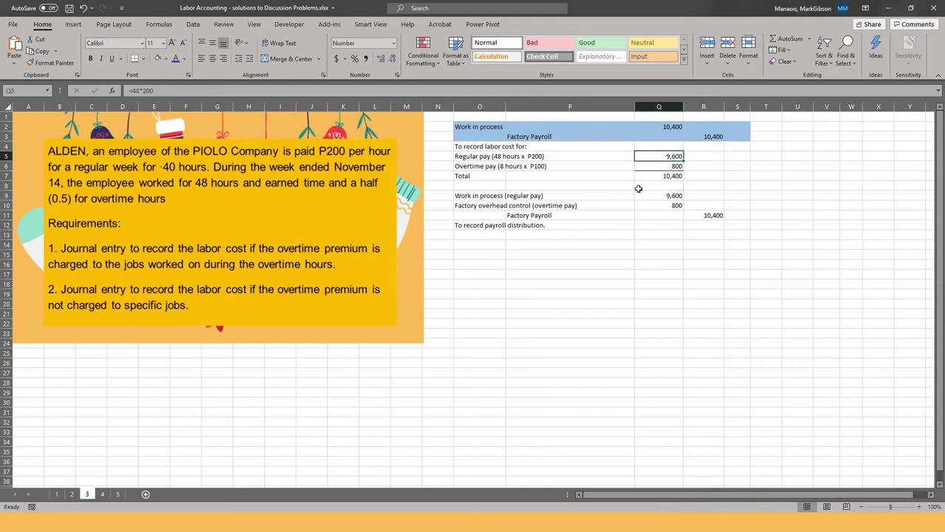
pyautogui.click(177, 61)
pyautogui.click(604, 266)
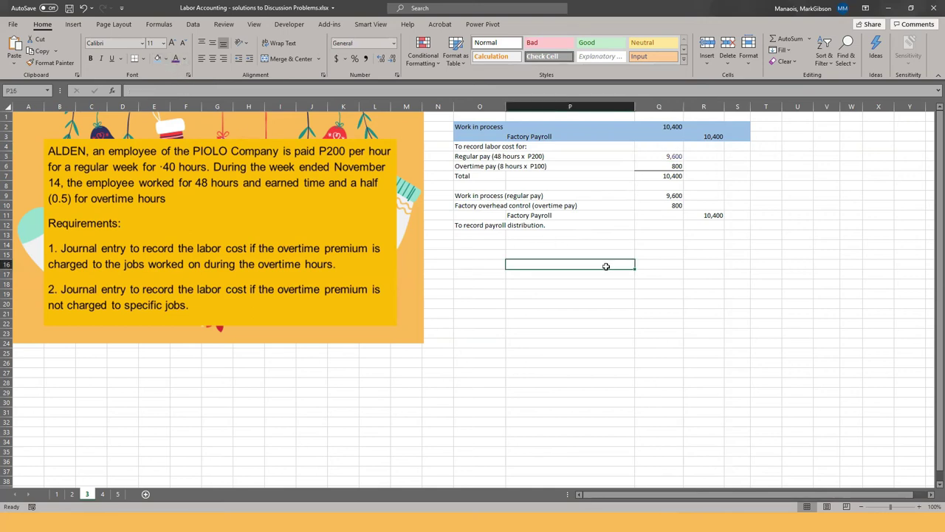
pyautogui.click(673, 156)
pyautogui.click(674, 167)
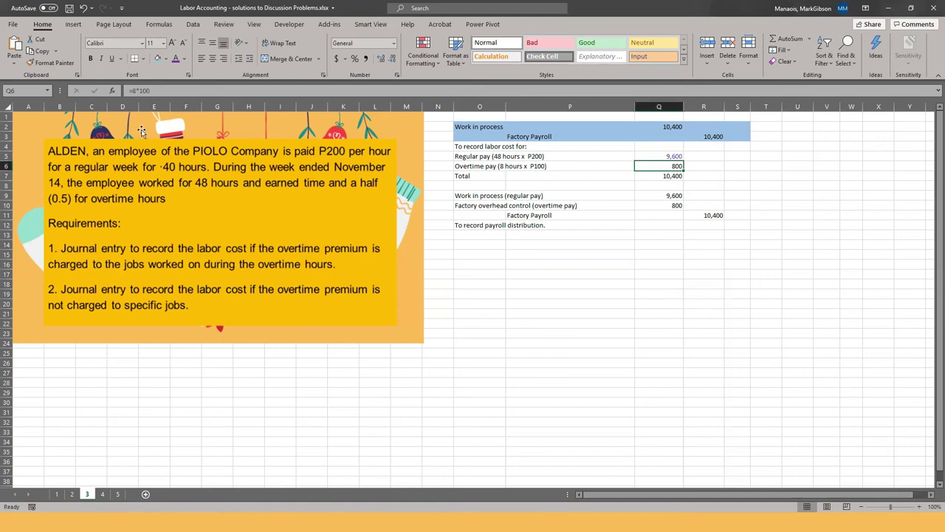
pyautogui.click(635, 282)
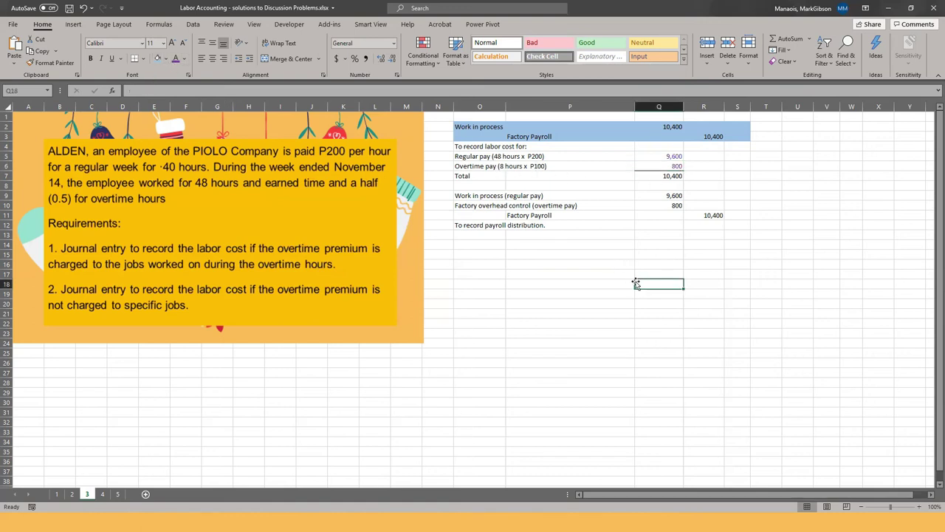
pyautogui.moveTo(459, 127); pyautogui.dragTo(709, 147)
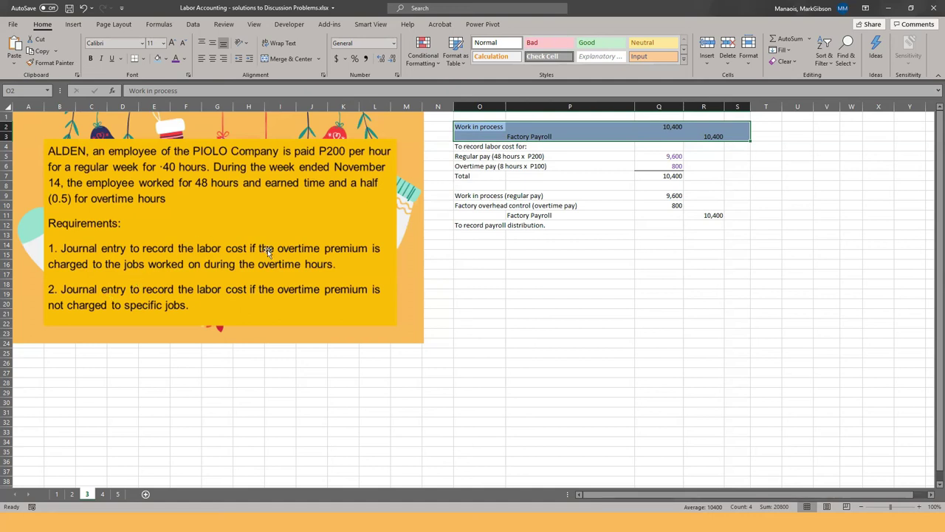
# Step: Fill the payroll distribution entry O9:R12 orange
pyautogui.moveTo(459, 198); pyautogui.dragTo(702, 224)
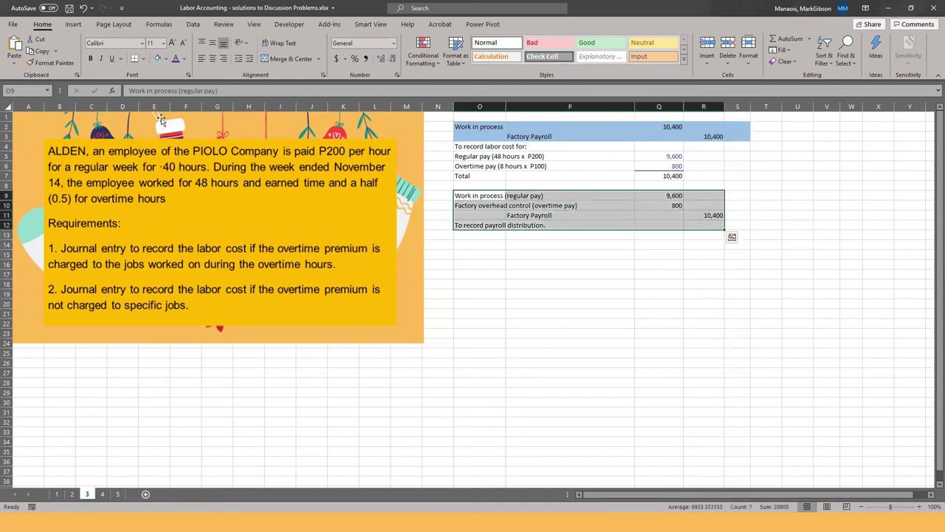
pyautogui.click(159, 59)
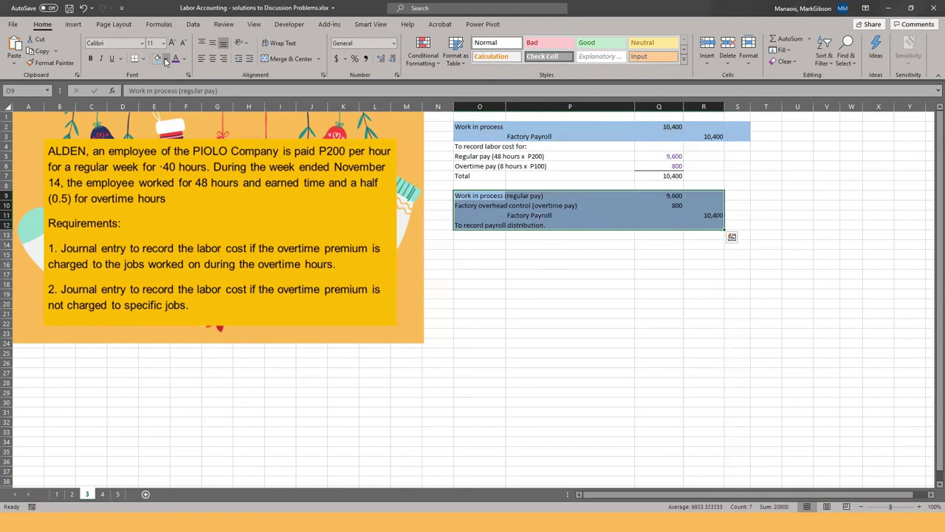
pyautogui.click(166, 59)
pyautogui.click(205, 114)
pyautogui.click(468, 196)
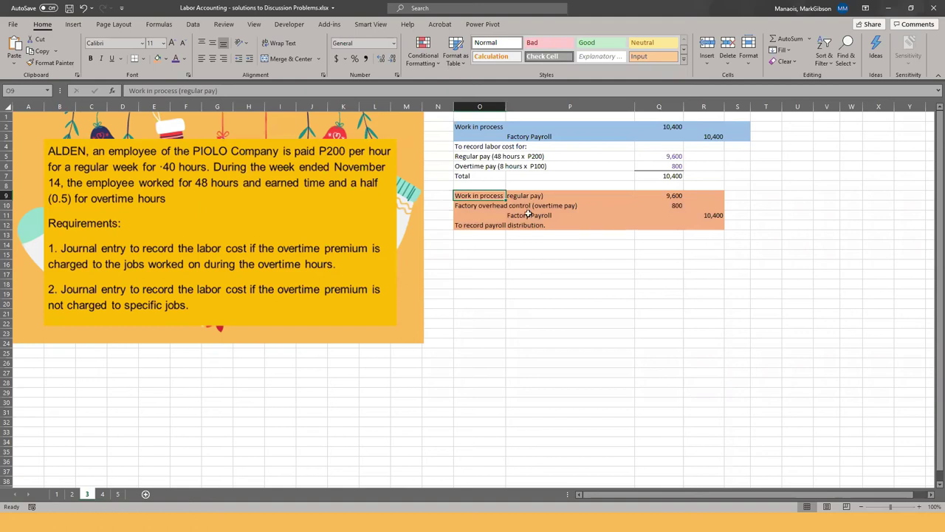
# Step: Recolour the entry's 9,600, 800 and 10,400 amounts purple
pyautogui.click(664, 197)
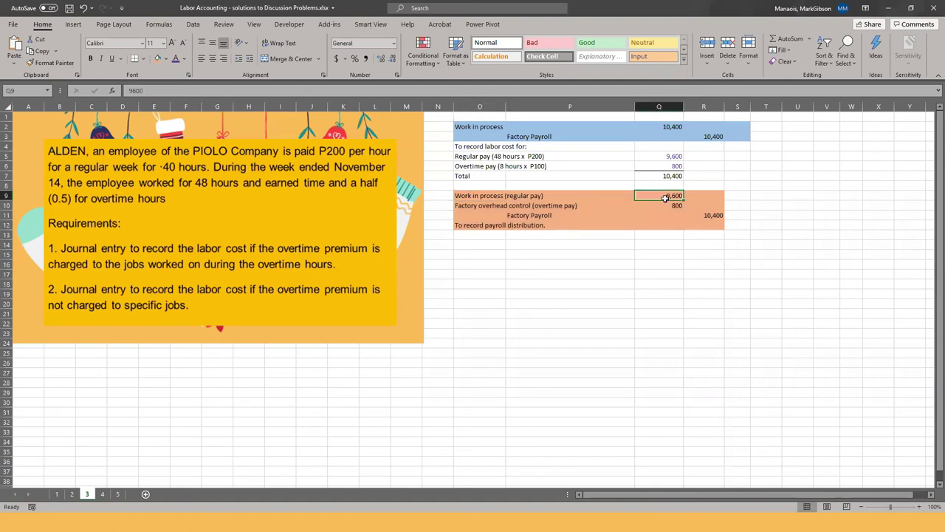
pyautogui.click(470, 198)
pyautogui.click(663, 197)
pyautogui.click(657, 159)
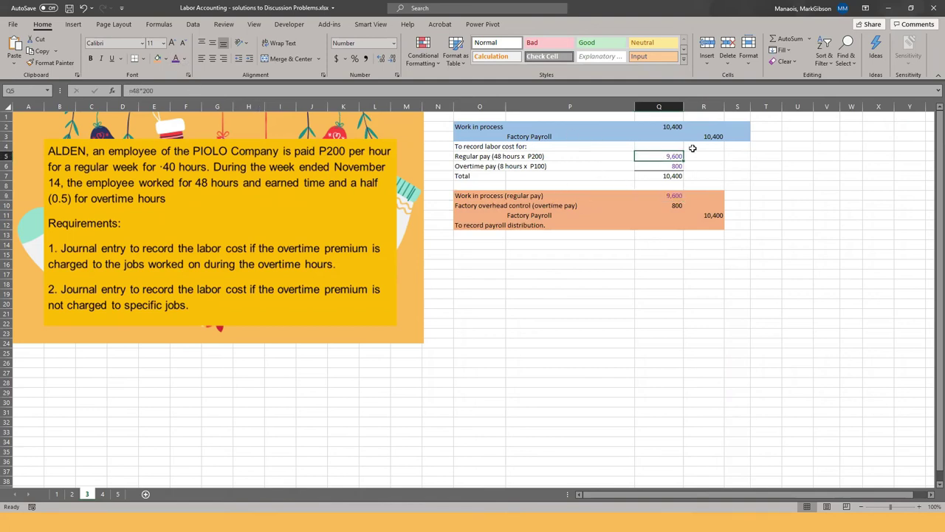
pyautogui.click(482, 207)
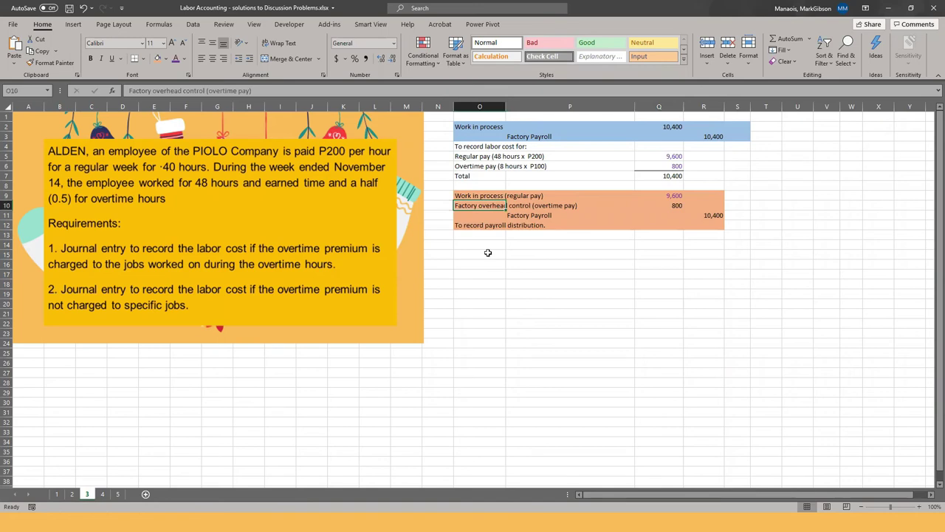
pyautogui.click(677, 206)
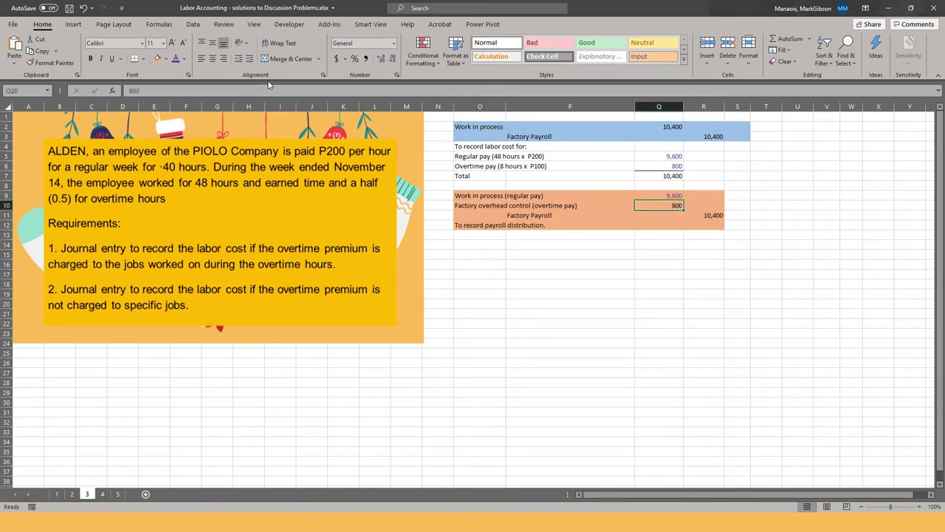
pyautogui.click(175, 62)
pyautogui.click(545, 262)
pyautogui.moveTo(530, 216); pyautogui.dragTo(715, 219)
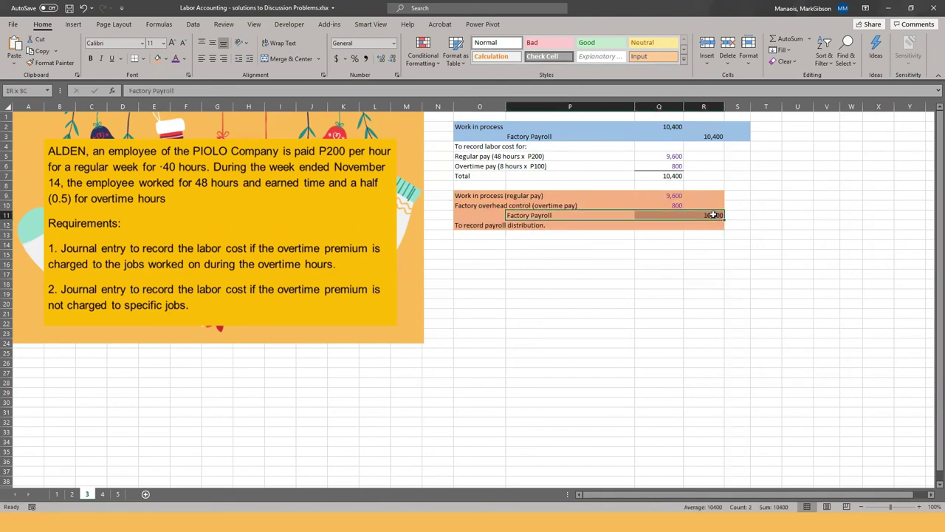
pyautogui.click(713, 216)
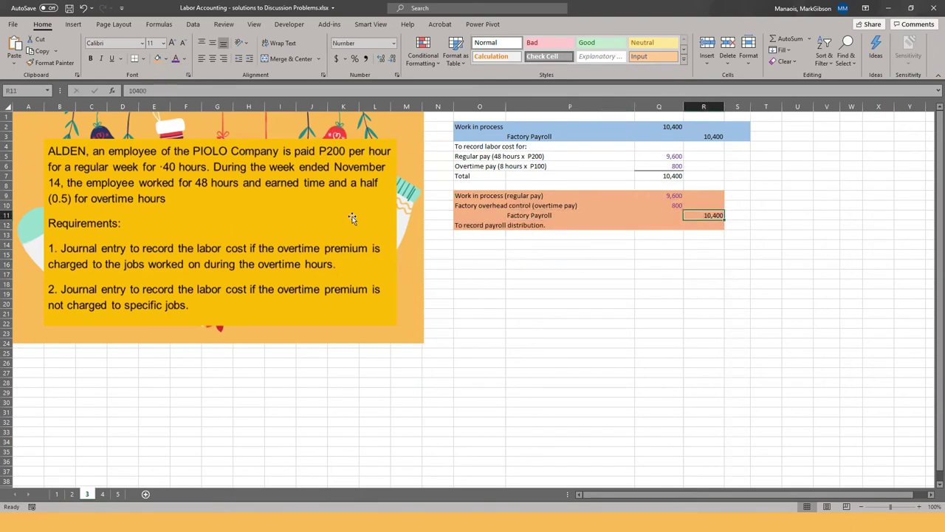
pyautogui.click(175, 62)
pyautogui.click(646, 276)
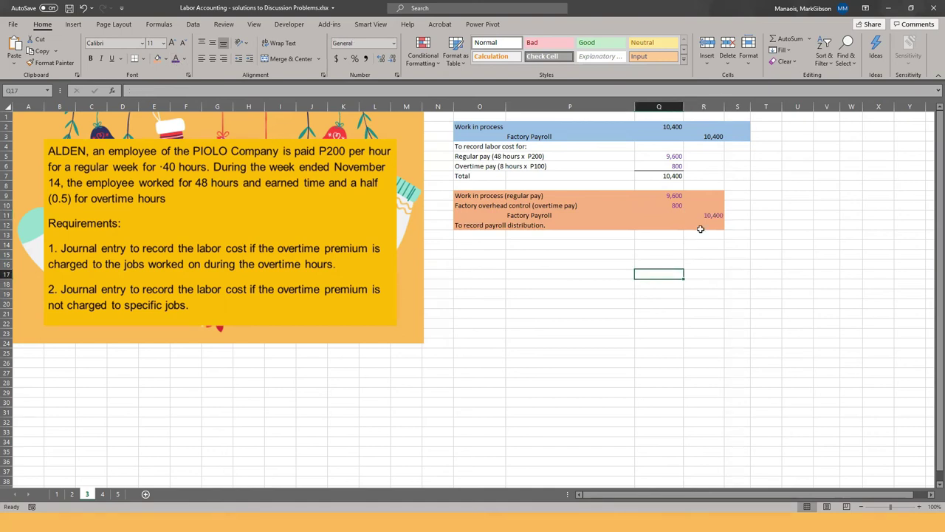
# Step: Extend the orange fill to S9:S12 beside the entry
pyautogui.moveTo(738, 195); pyautogui.dragTo(739, 226)
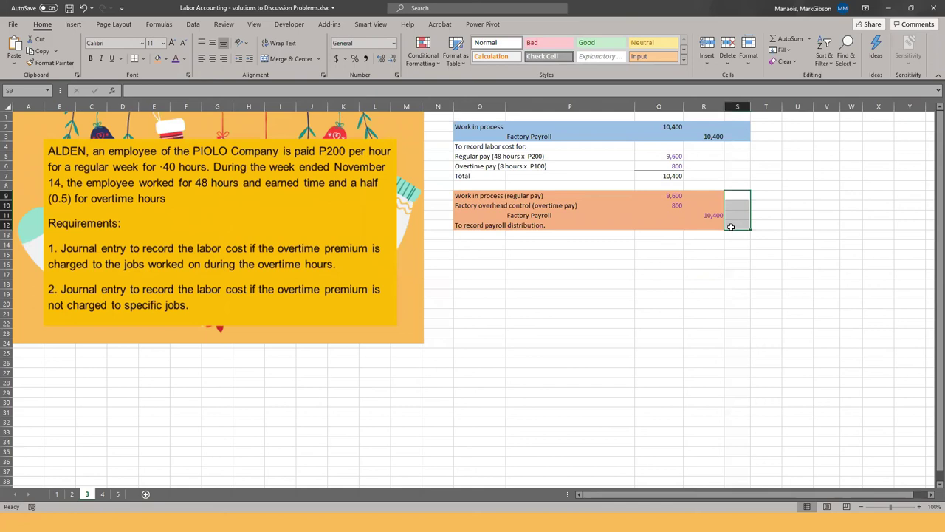
pyautogui.click(157, 58)
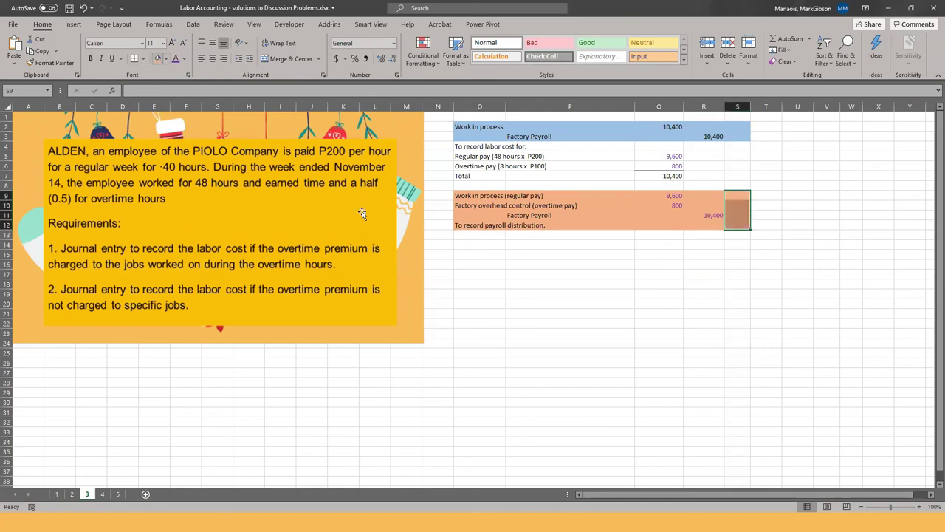
pyautogui.click(554, 320)
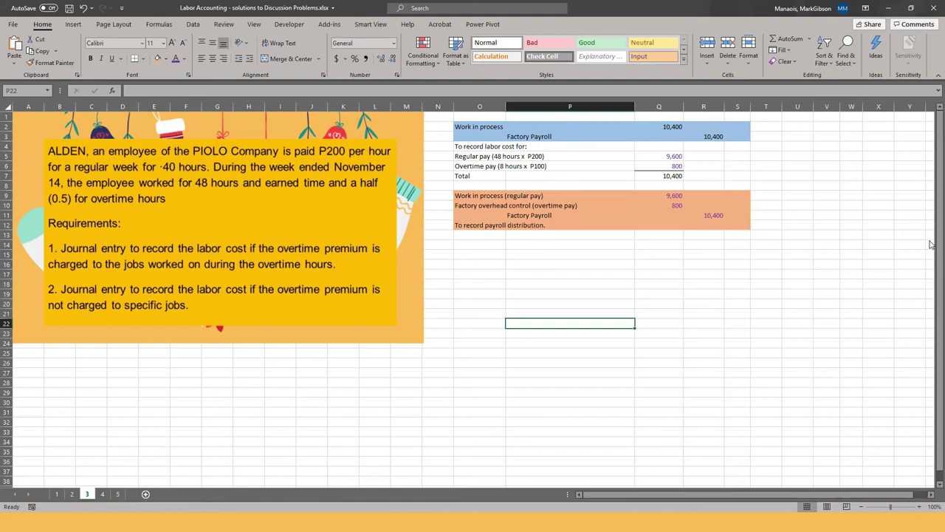
# Step: Advance the slide show past the Discussion Problem 4 title to its P27,600 monthly salary statement
pyautogui.hotkey('alt', 'Tab')
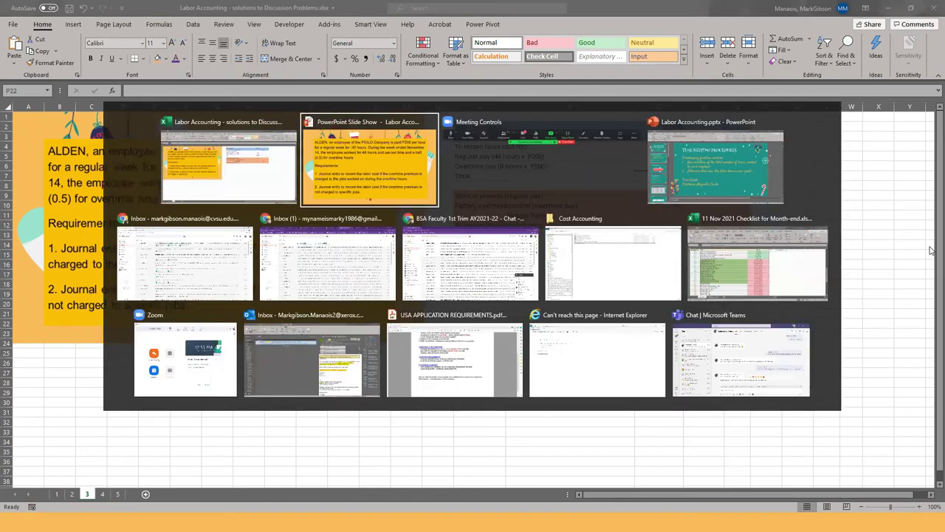
pyautogui.press('Right')
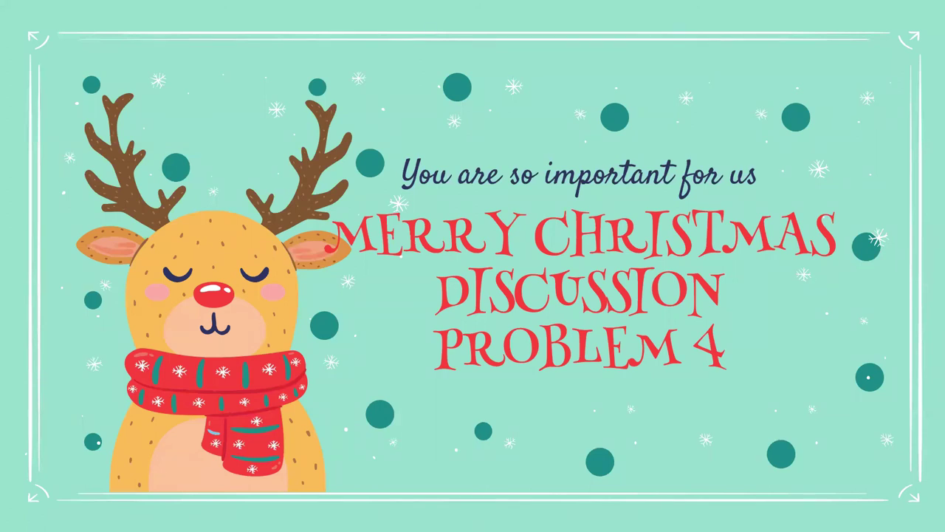
pyautogui.press('Right')
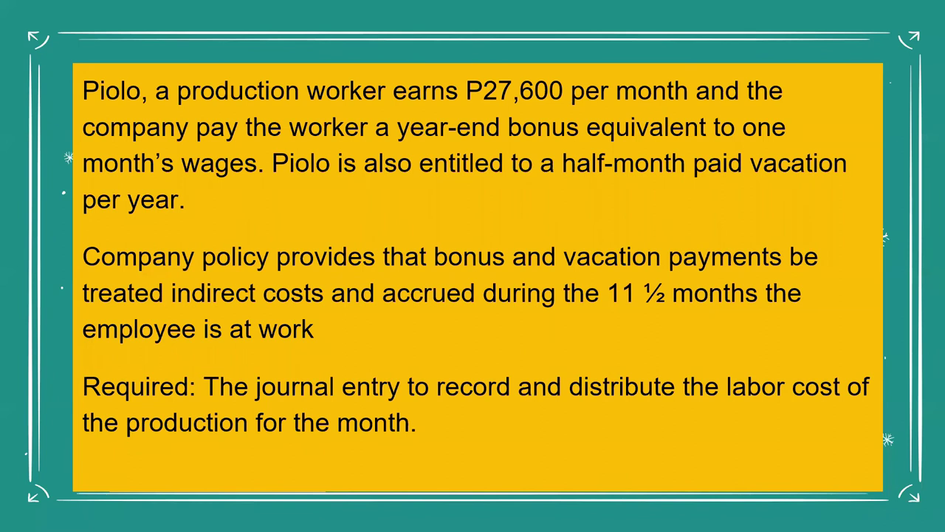